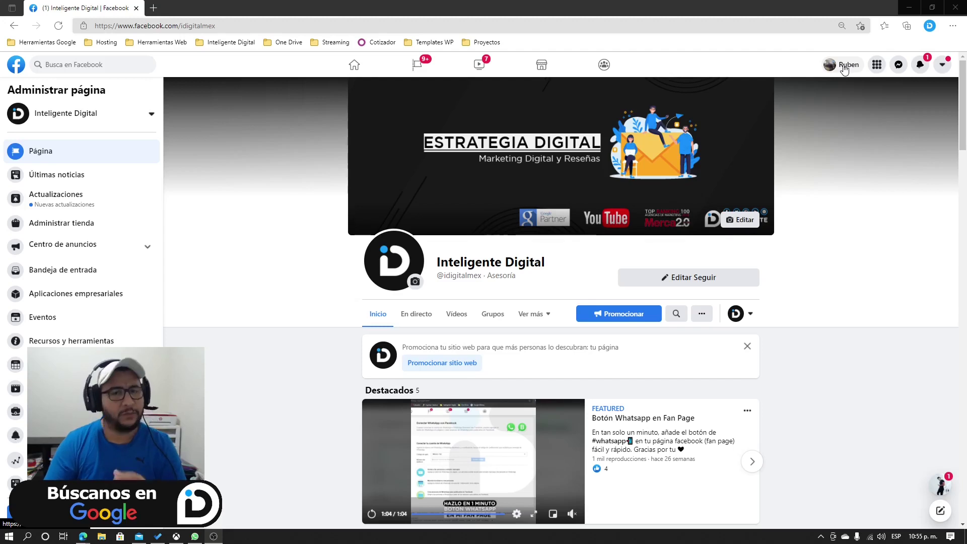
Go to the Facebook home feed, capture part of it and draw a red arrow pointing at Administrador de anuncios
click(844, 69)
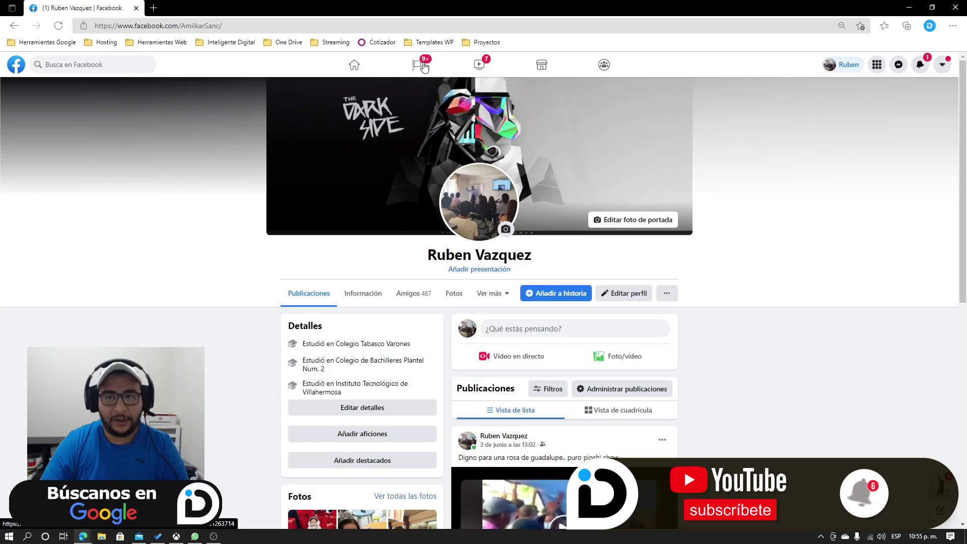
click(362, 66)
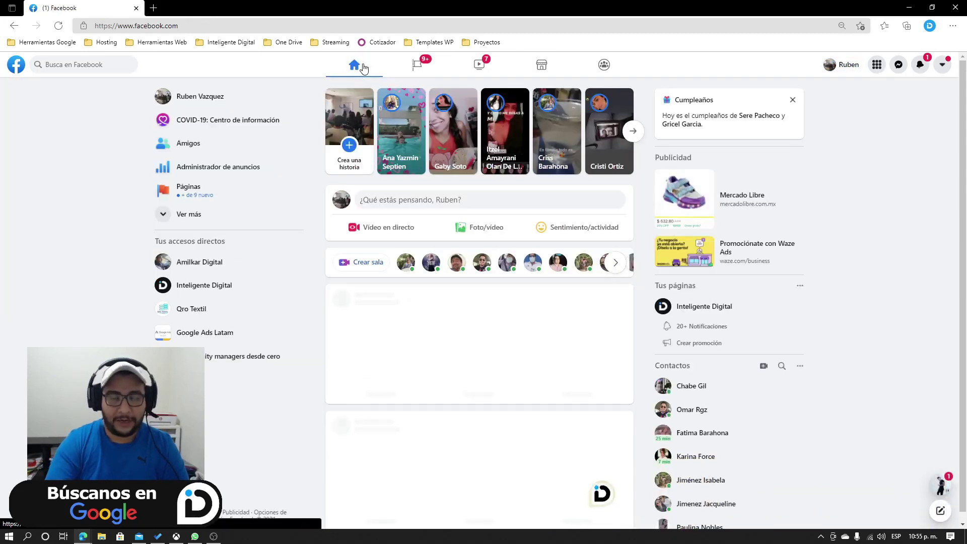
key(Print)
drag(107, 45, 690, 428)
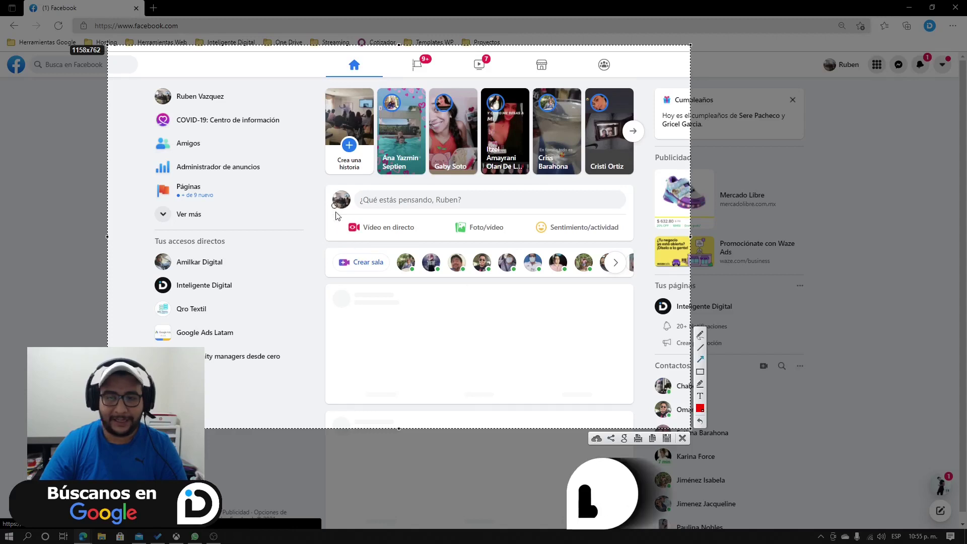
mouse_move(539, 311)
mouse_down()
mouse_move(358, 234)
mouse_move(268, 175)
mouse_up()
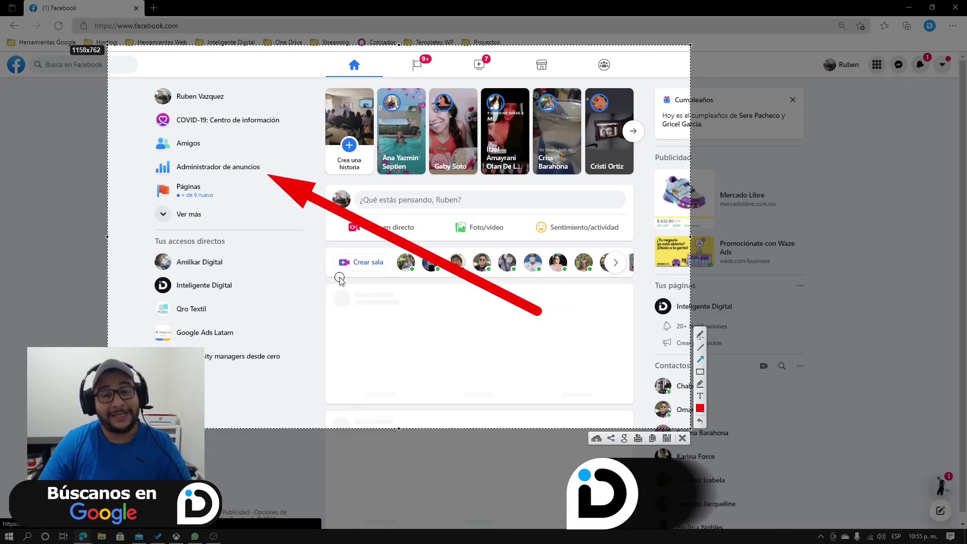
key(ctrl+c)
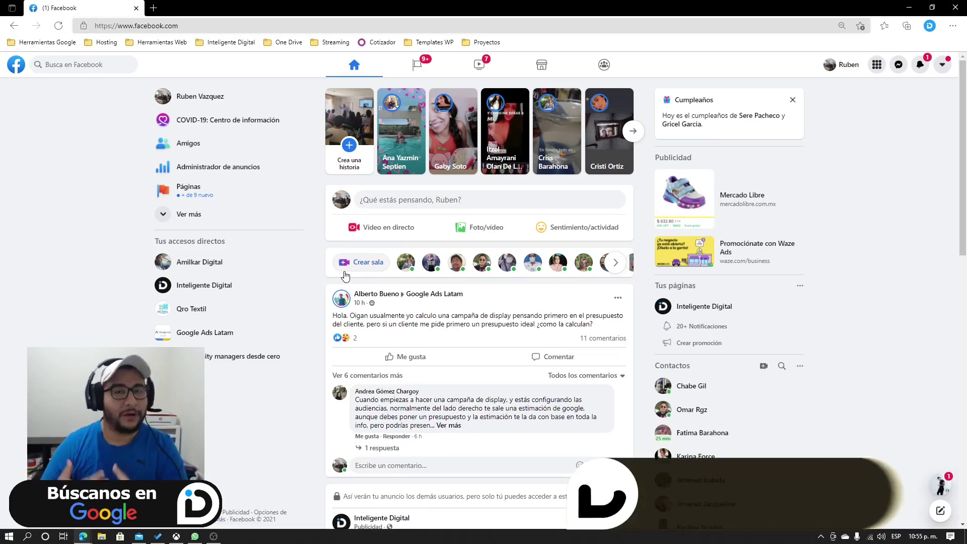
Open Administrador de anuncios from the home feed, and open Creator Studio in a new browser tab
click(231, 168)
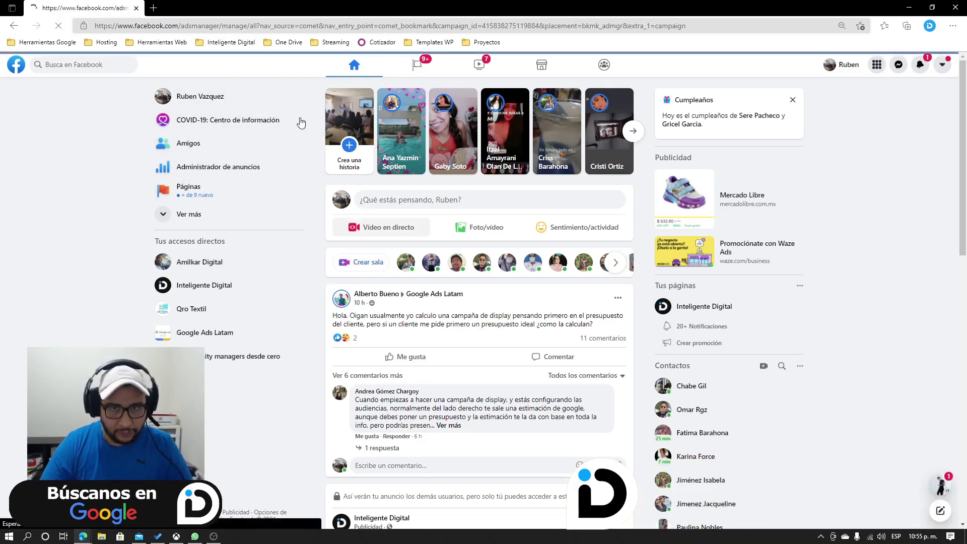
click(153, 8)
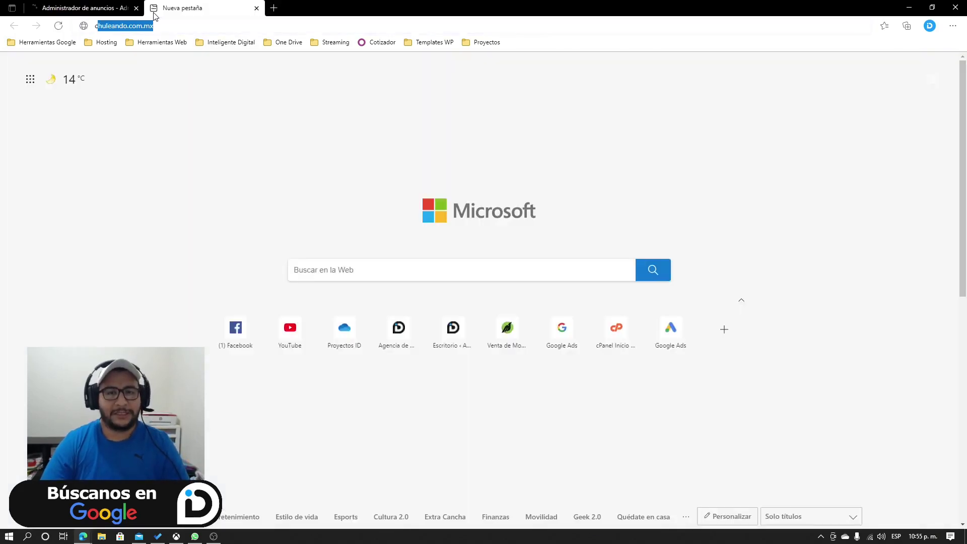
text(crea)
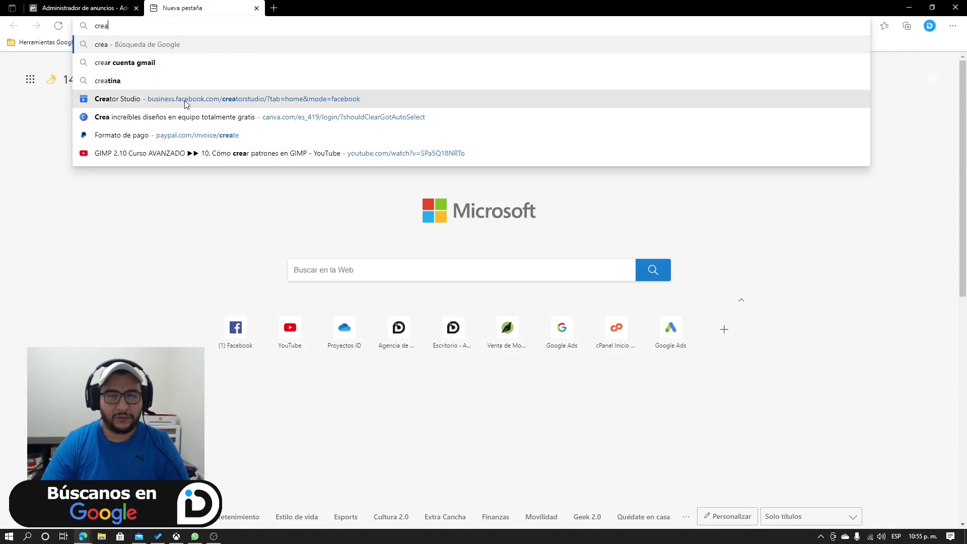
click(198, 97)
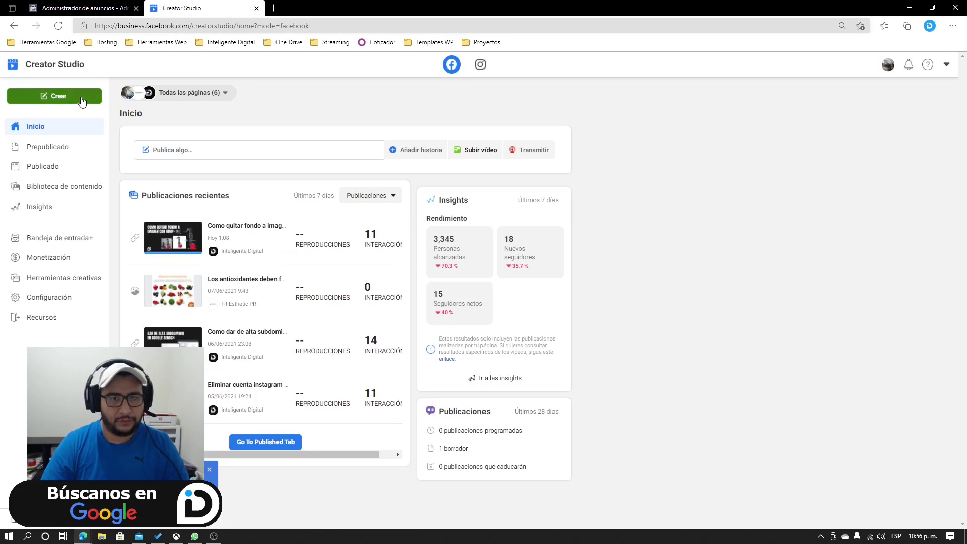
Start a new publication in Creator Studio for the Inteligente Digital page
click(82, 101)
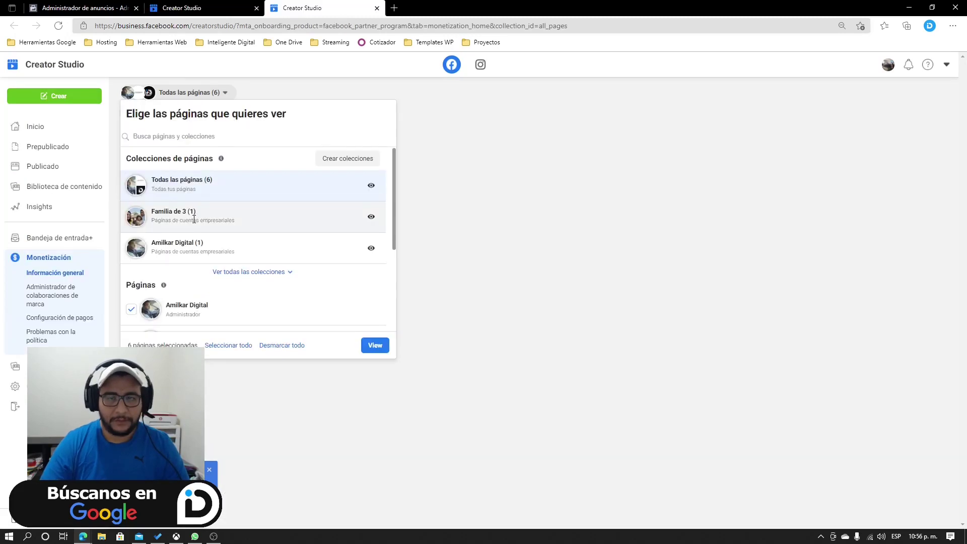
scroll(229, 231, down, 2)
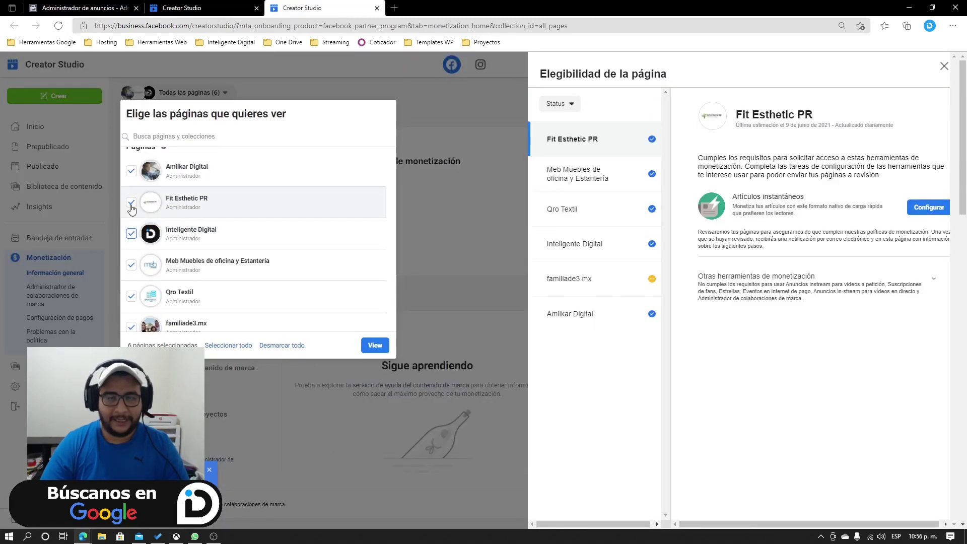
click(65, 101)
click(66, 101)
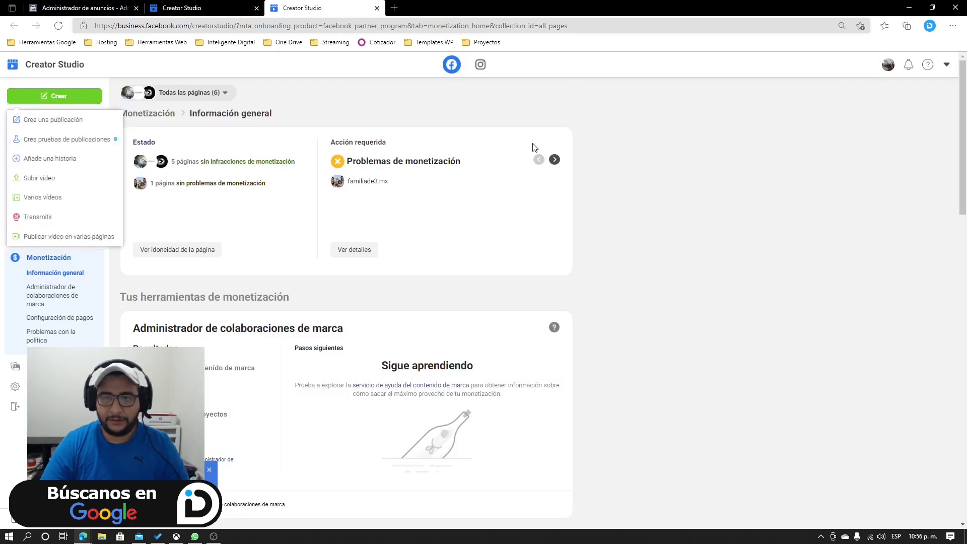
click(60, 129)
click(759, 195)
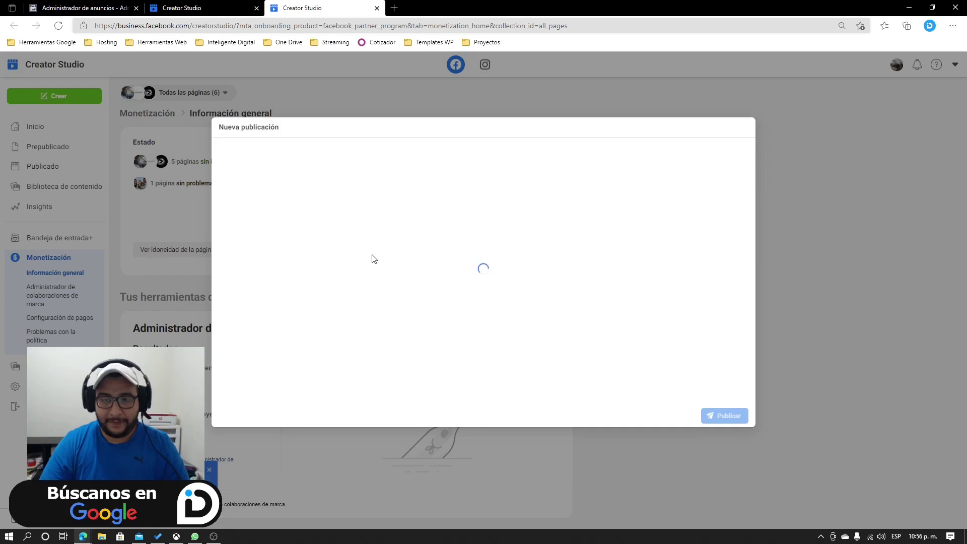
click(260, 222)
Add the three MOVIMAQ WhatsApp images from the Escritorio folder to the new publication
click(249, 272)
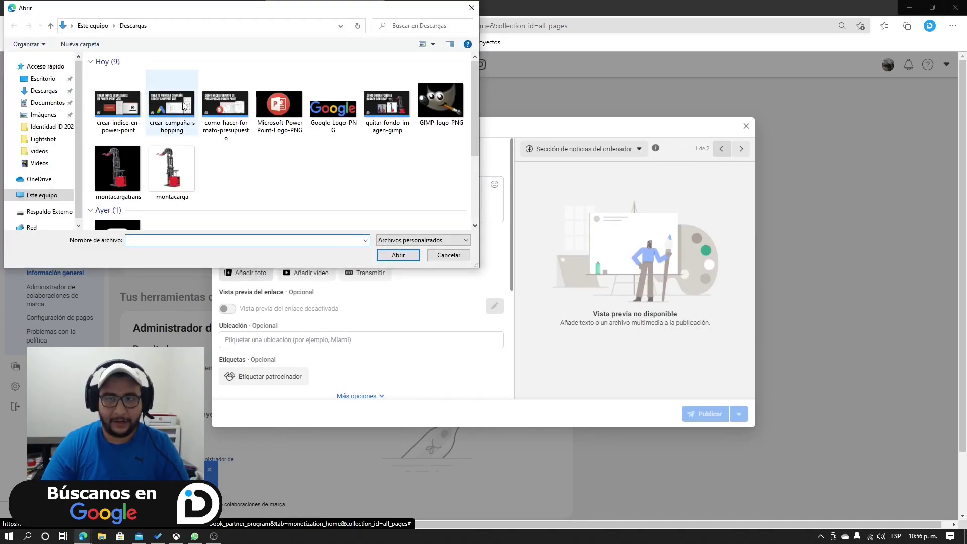
click(38, 90)
scroll(158, 146, down, 3)
scroll(222, 176, up, 3)
click(42, 78)
click(118, 83)
ctrl+click(173, 83)
ctrl+click(228, 83)
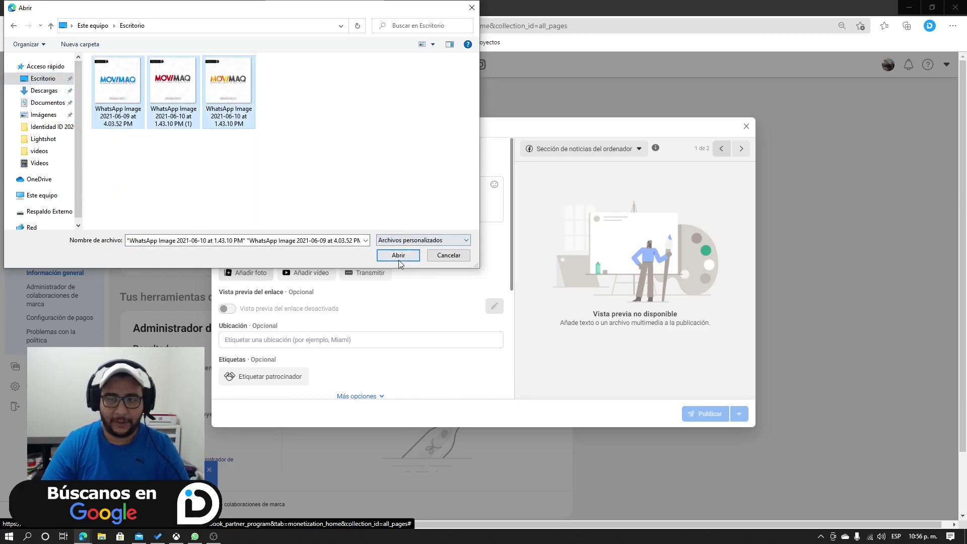
click(398, 255)
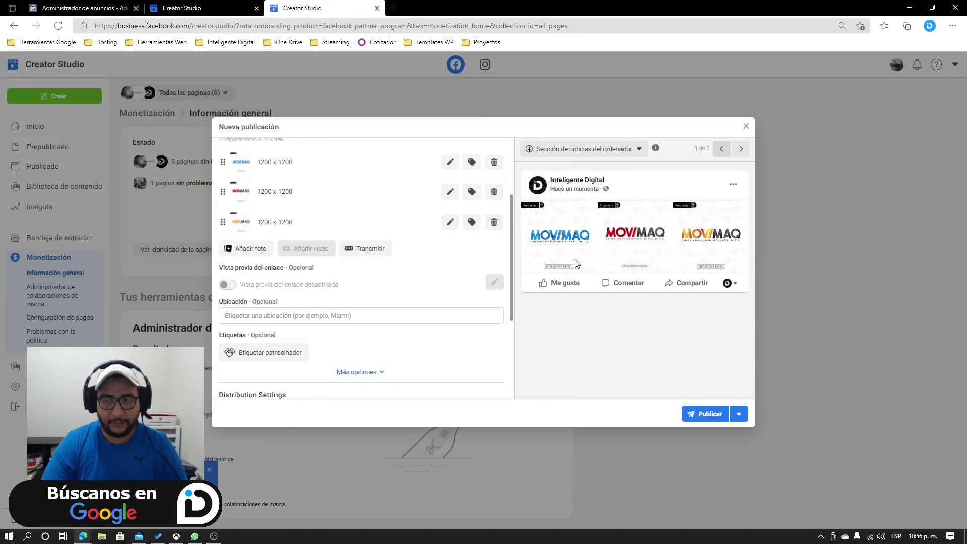
Review the publication's media, distribution and privacy settings, and discard the unpublished post
scroll(283, 257, up, 3)
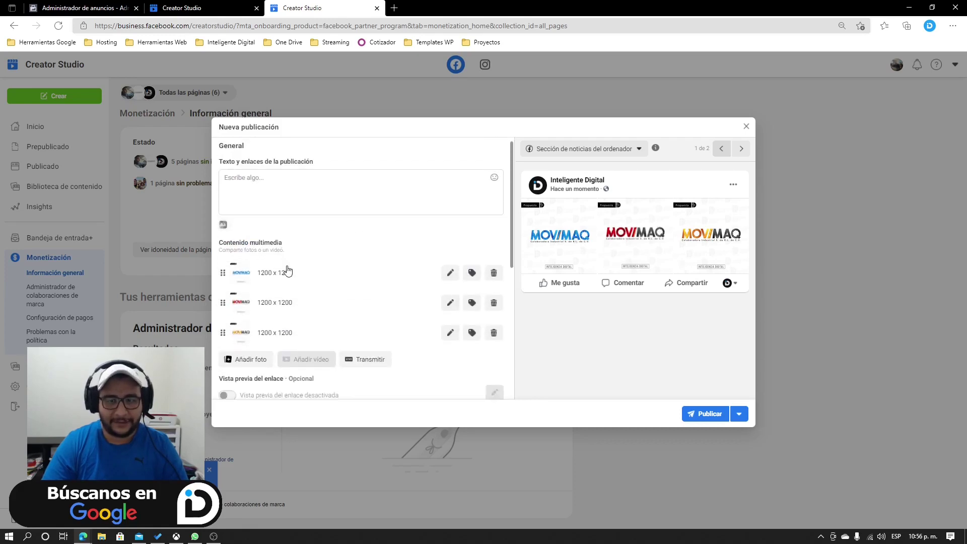
scroll(352, 327, down, 2)
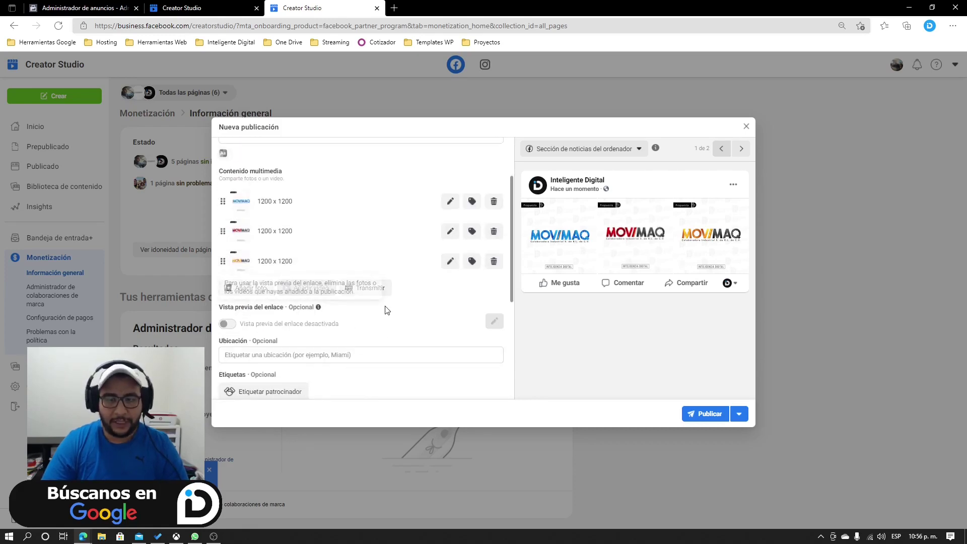
scroll(388, 309, down, 5)
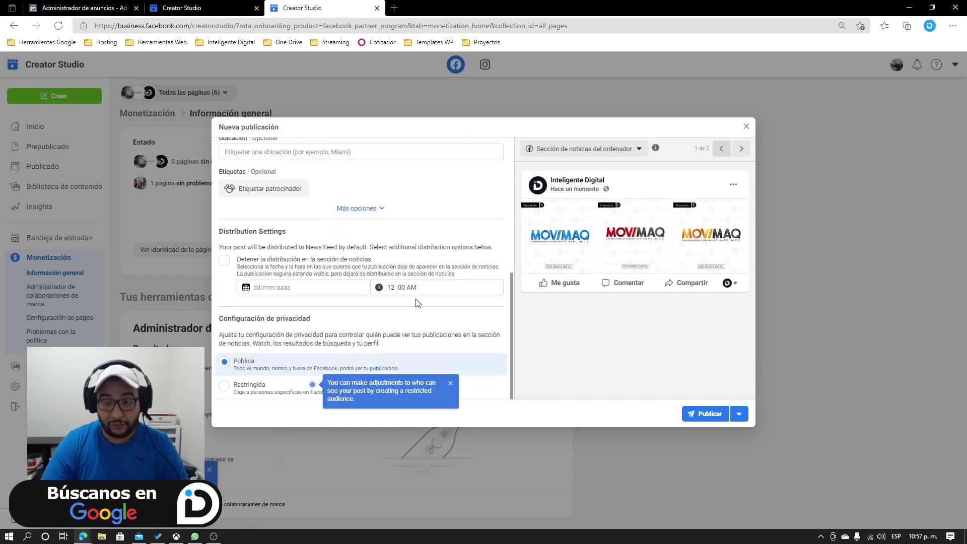
scroll(416, 302, up, 7)
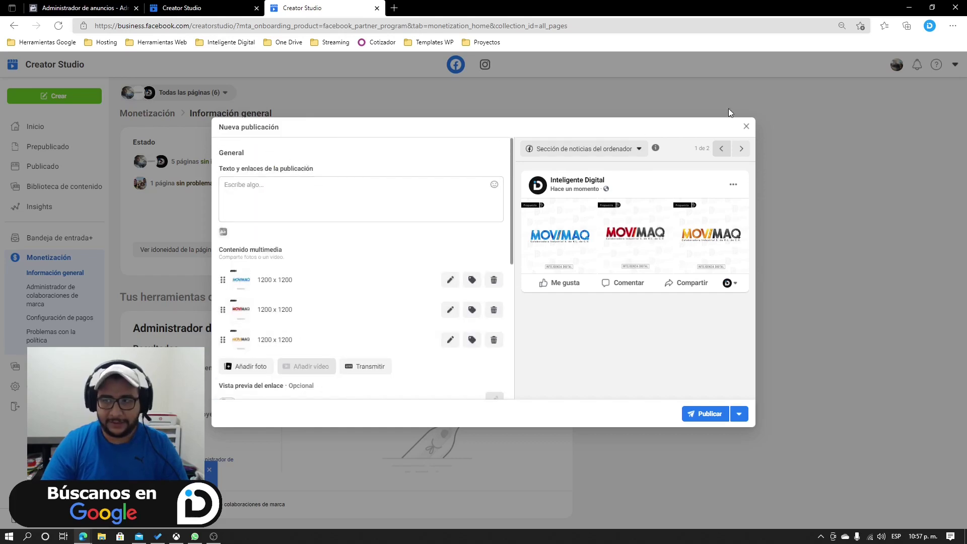
click(746, 128)
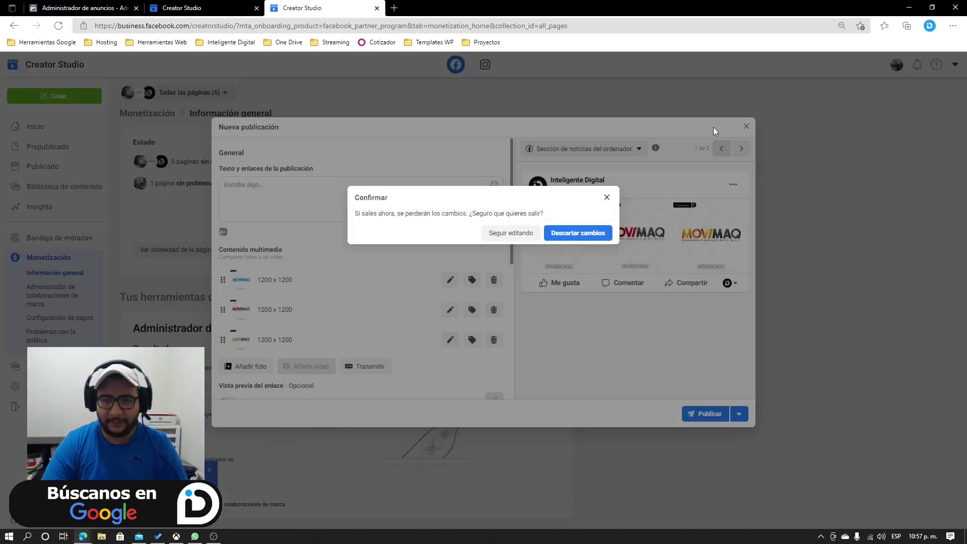
click(577, 232)
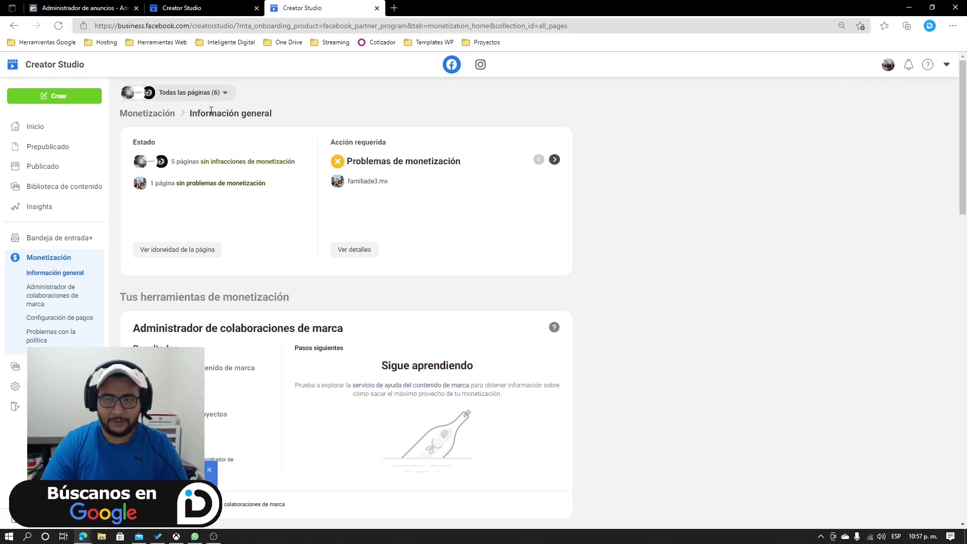
Replace the Creator Studio monetization tab with a new tab showing the Inteligente Digital page on Facebook
click(45, 98)
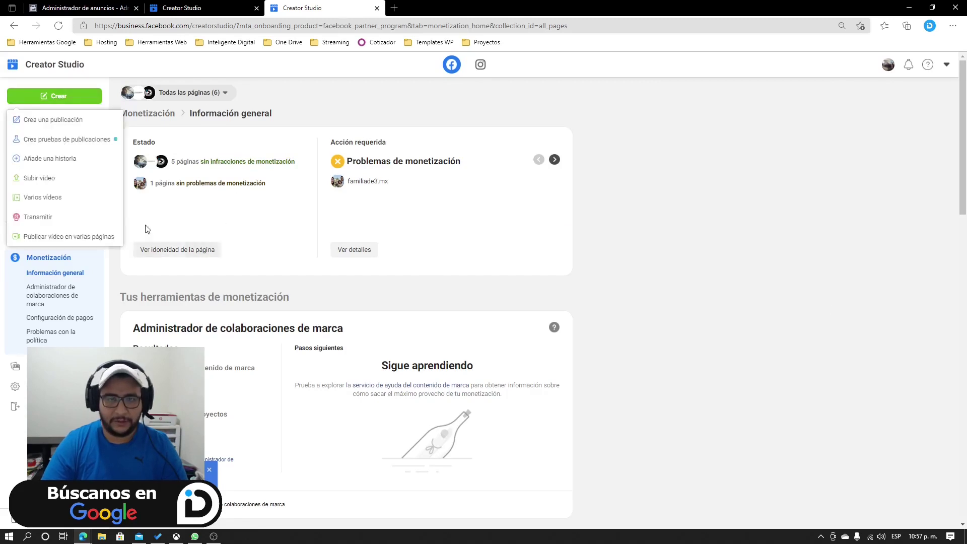
key(ctrl+w)
click(273, 8)
text(face)
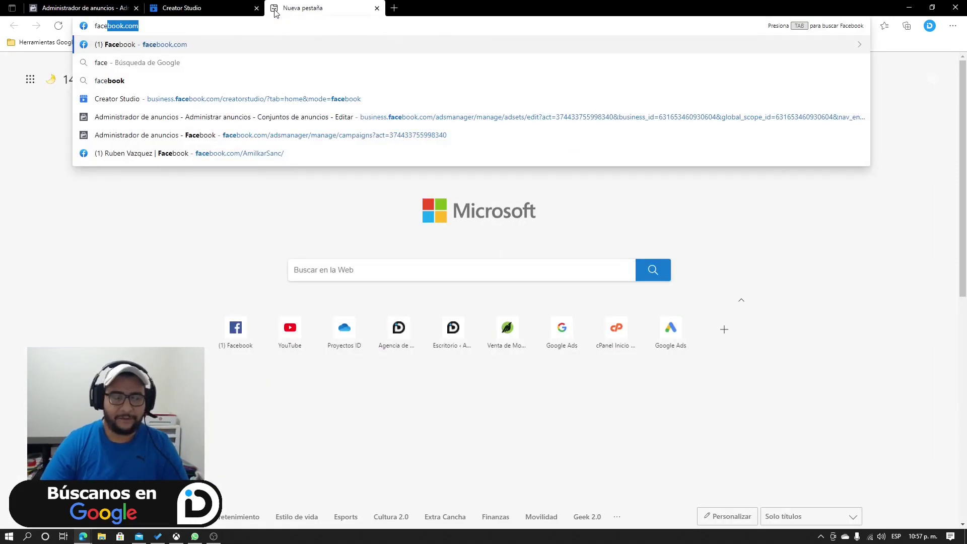
key(Return)
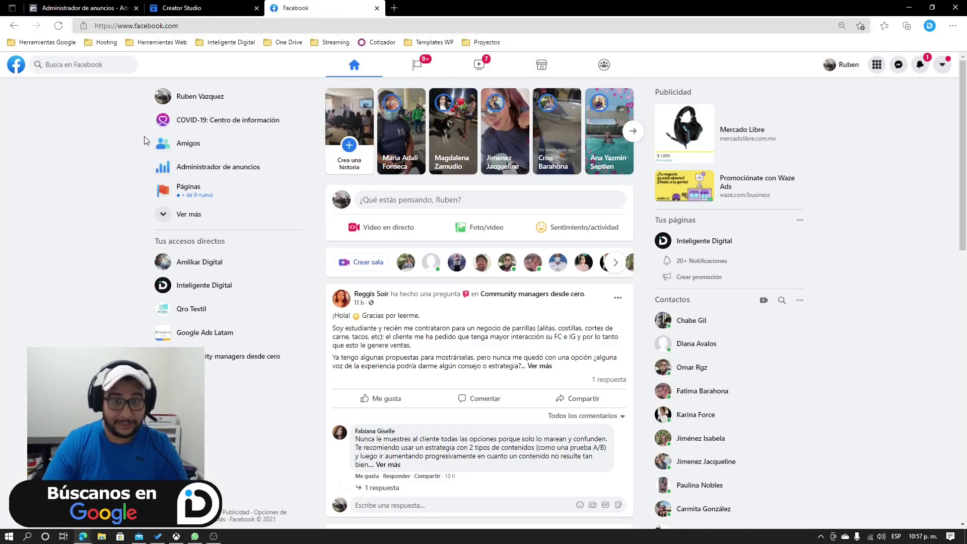
click(191, 285)
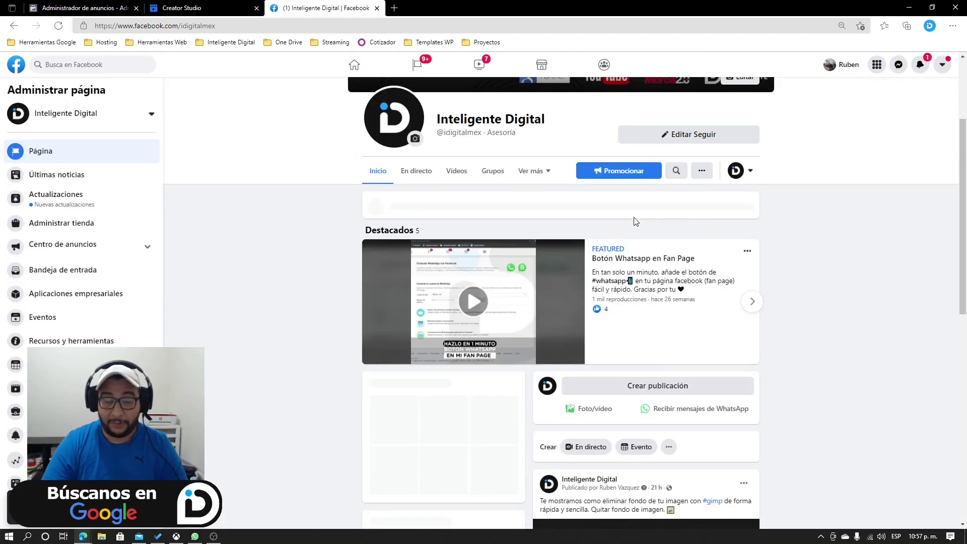
Start a post on the Inteligente Digital page and look through the extra elements that can be added to it
click(616, 388)
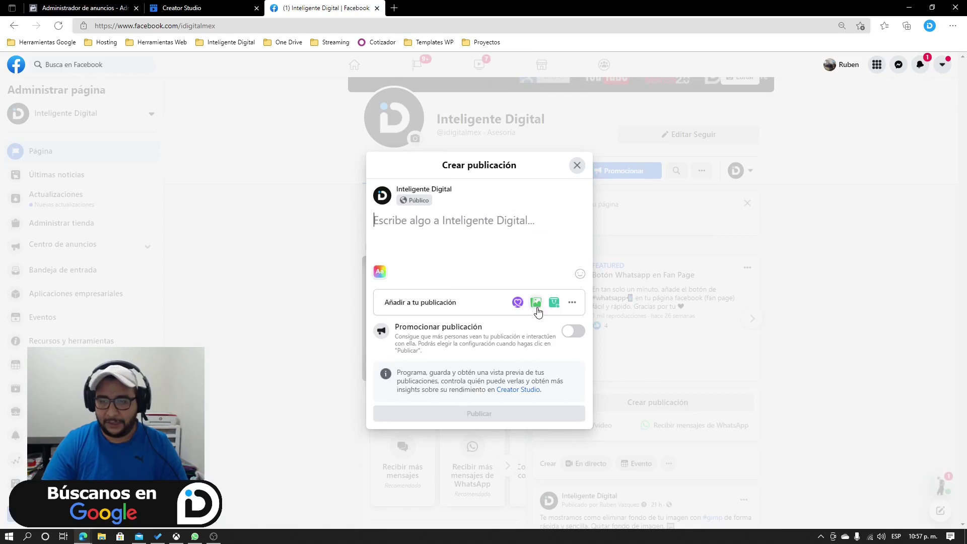
click(572, 302)
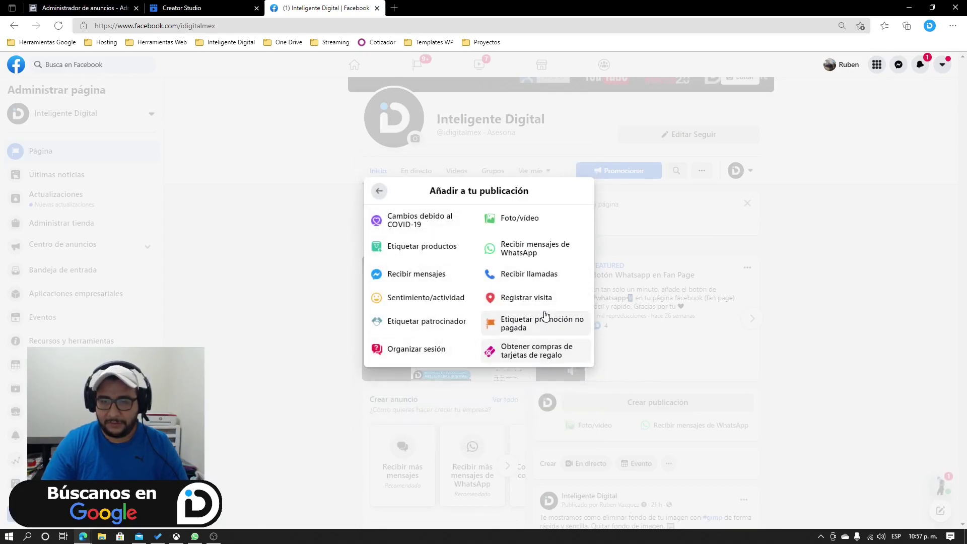
click(378, 193)
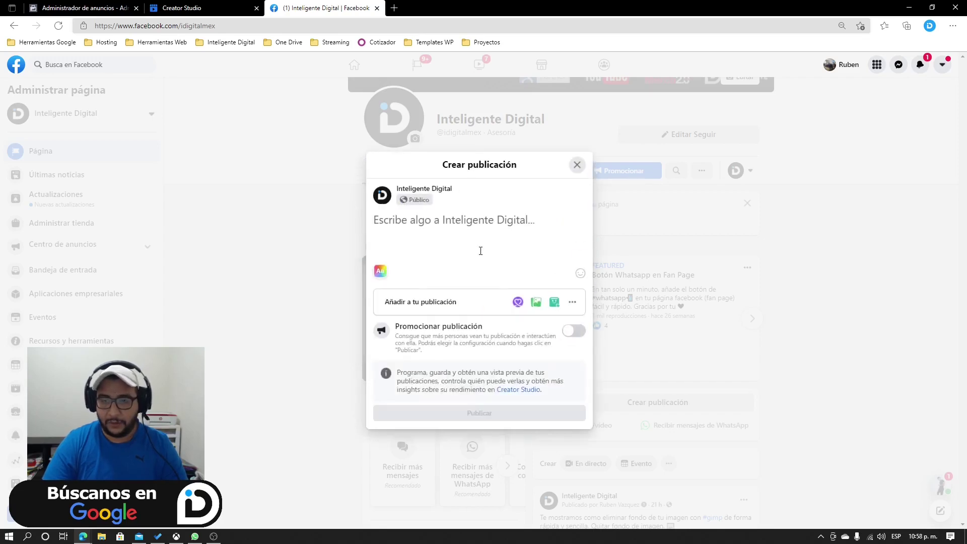
Attach the three MOVIMAQ images from the Escritorio folder to the page post, and discard the draft
click(536, 302)
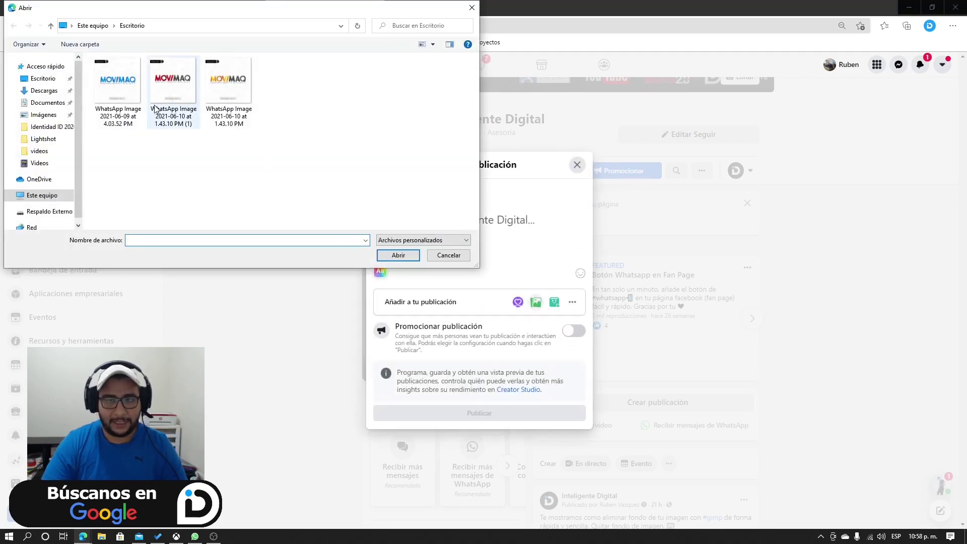
drag(292, 154, 92, 53)
click(397, 255)
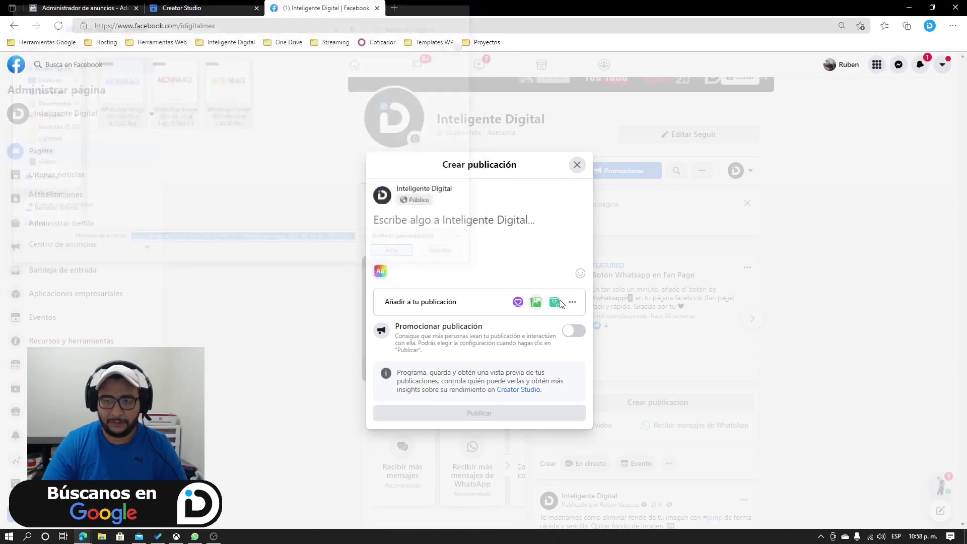
scroll(559, 279, down, 2)
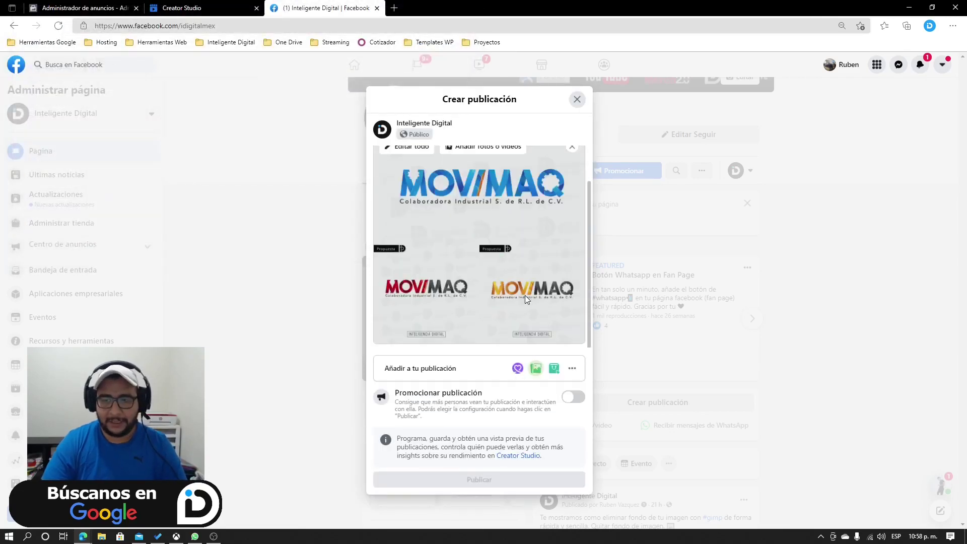
click(577, 99)
click(567, 311)
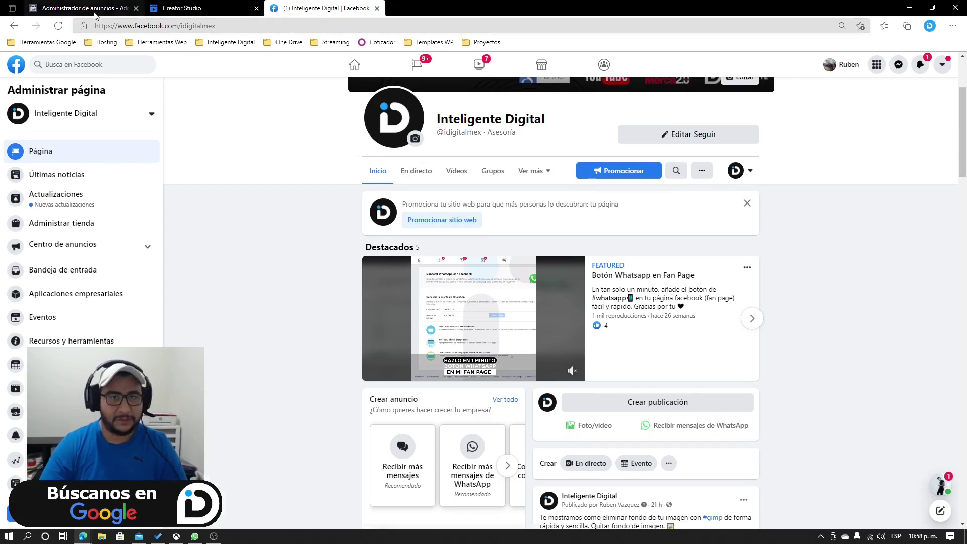
Look over the Ads Manager campaign list and the Inteligente Digital page, and return to the Ads Manager
key(ctrl+Tab)
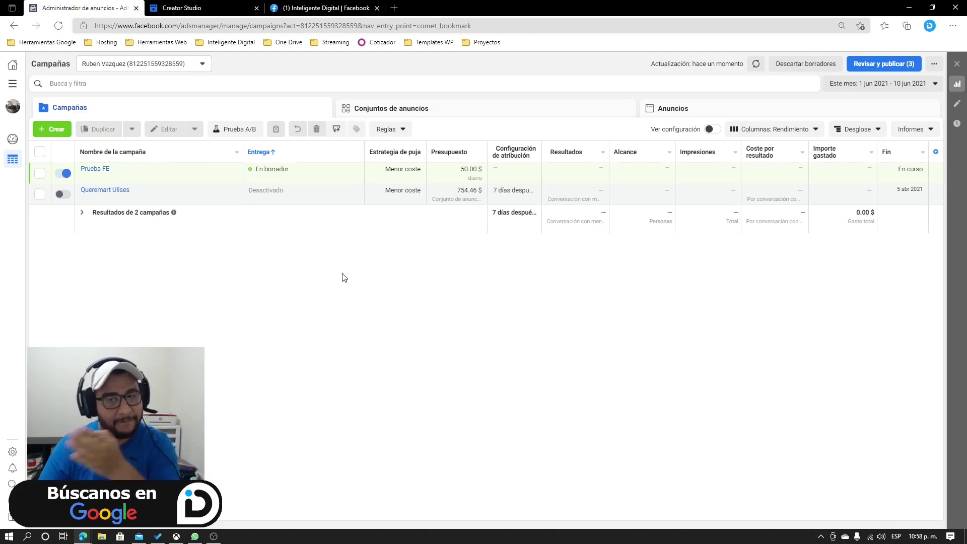
click(311, 7)
scroll(685, 281, down, 6)
scroll(685, 281, up, 6)
click(76, 8)
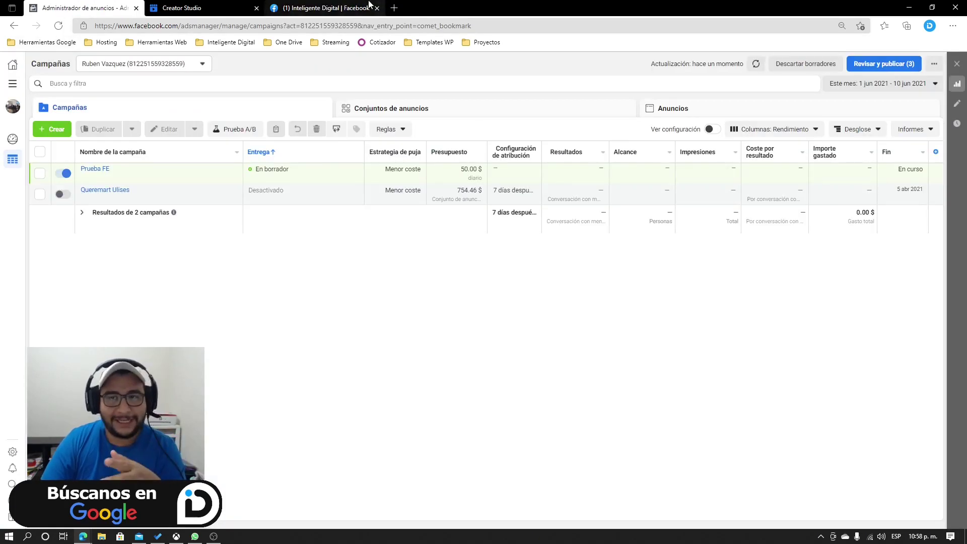
Move the Ads Manager browser tab between the Creator Studio tab and the Inteligente Digital page tab
click(369, 6)
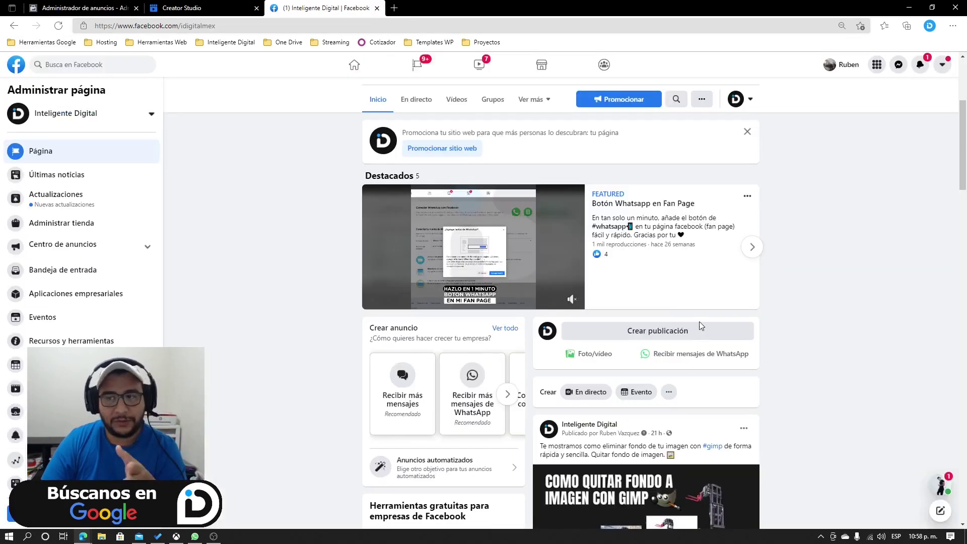
click(94, 14)
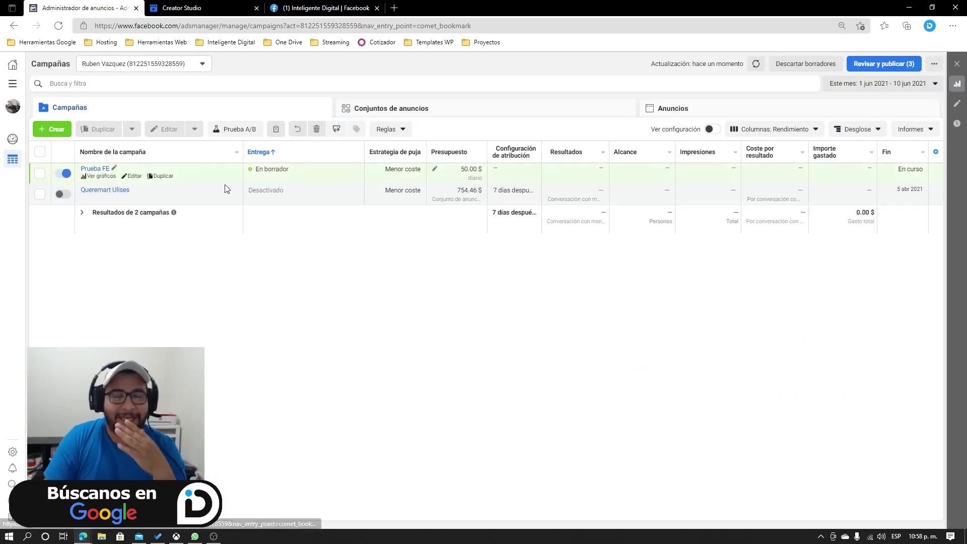
click(317, 8)
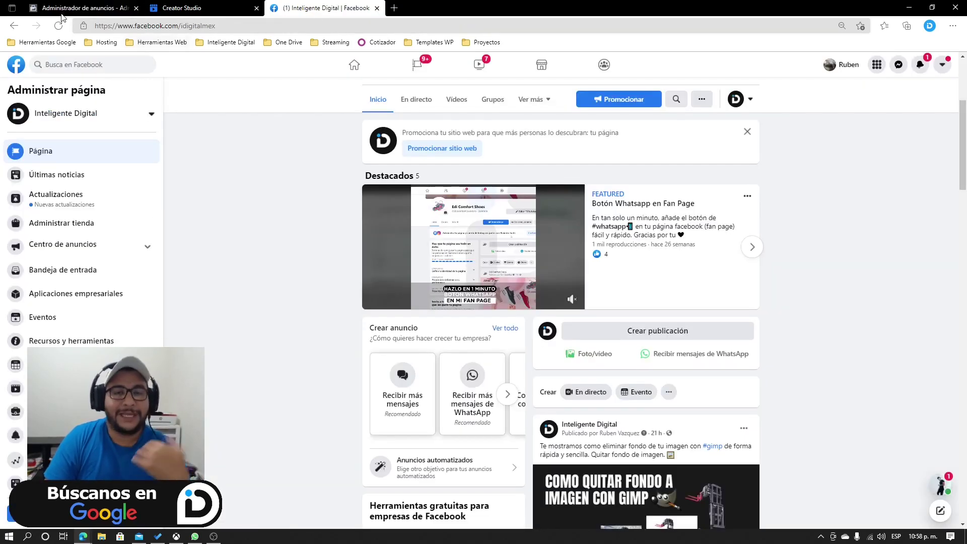
click(66, 8)
click(302, 8)
click(57, 6)
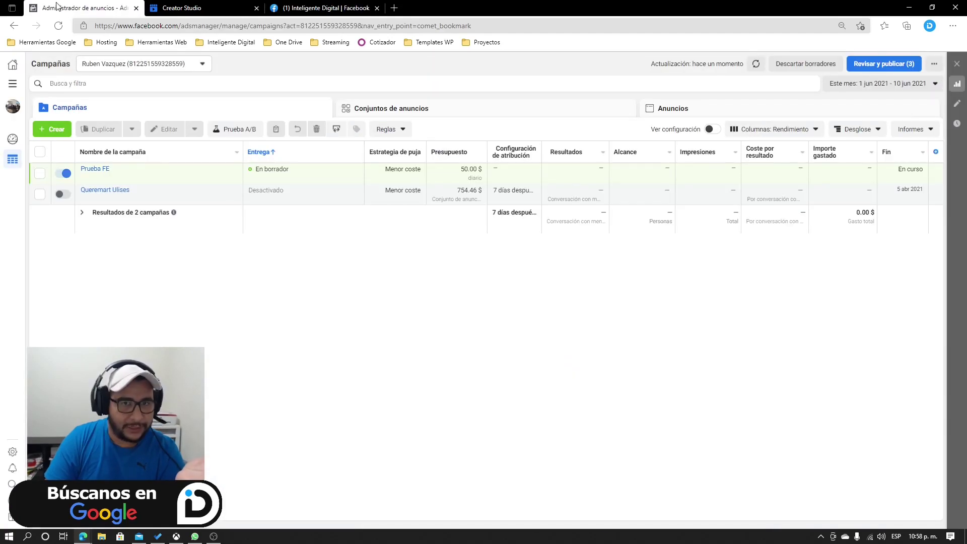
drag(56, 6, 201, 8)
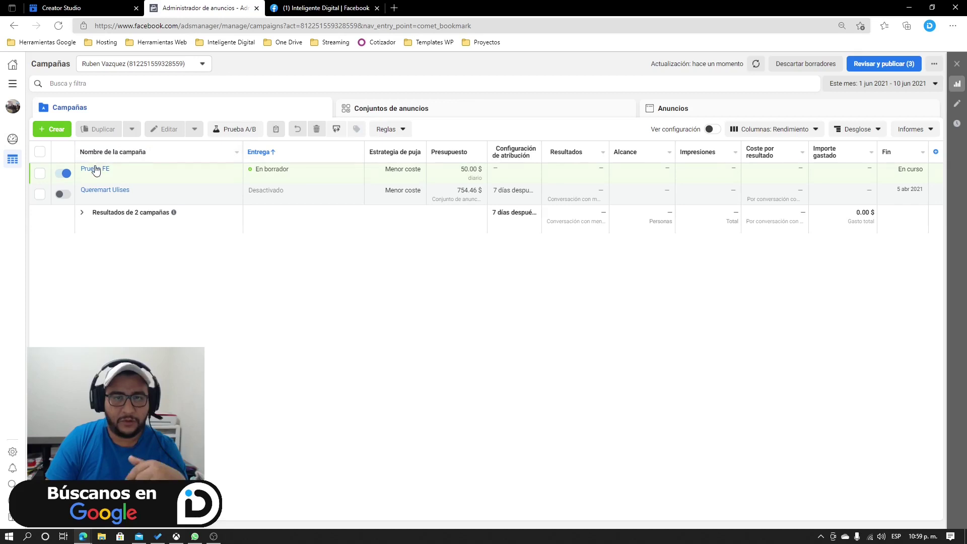
Create a new campaign draft with the objective Reconocimiento de marca
mouse_move(95, 170)
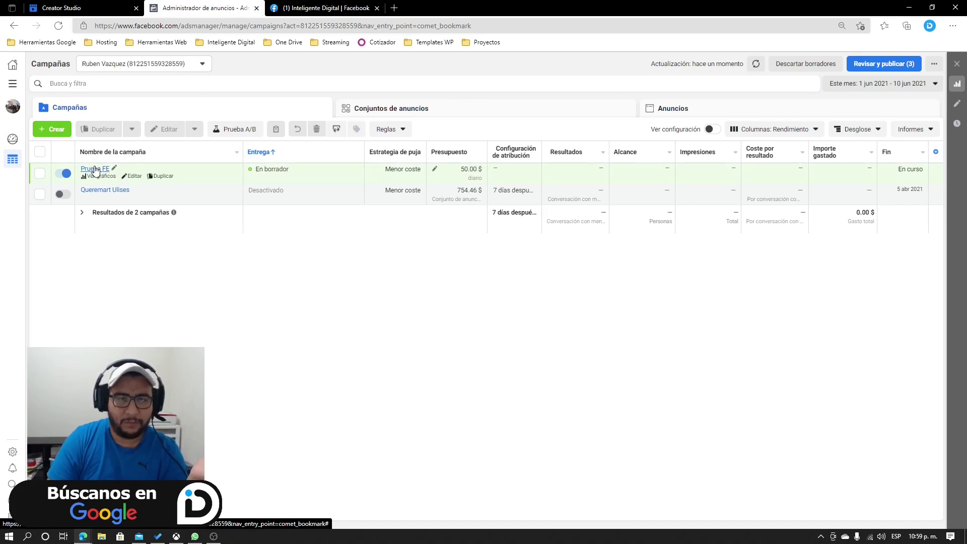
click(65, 130)
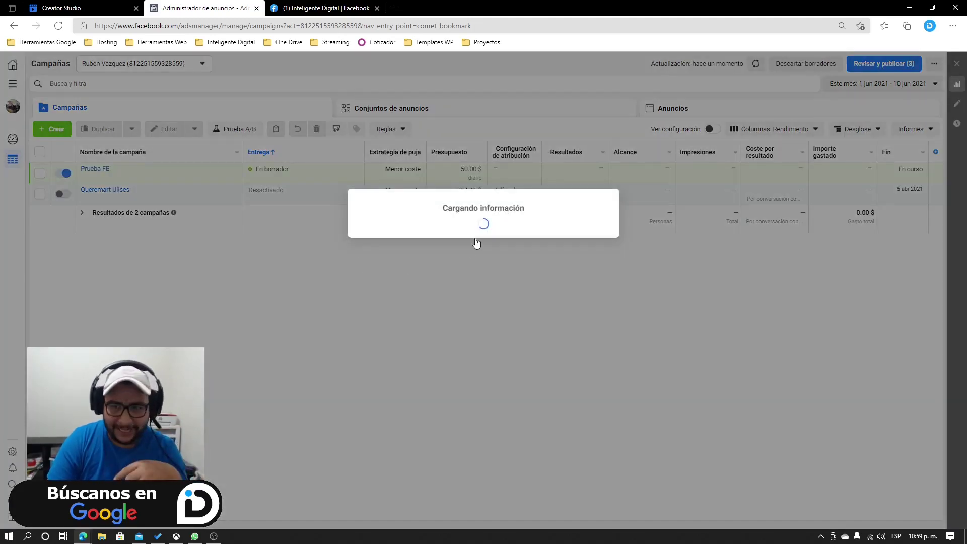
click(448, 182)
click(373, 182)
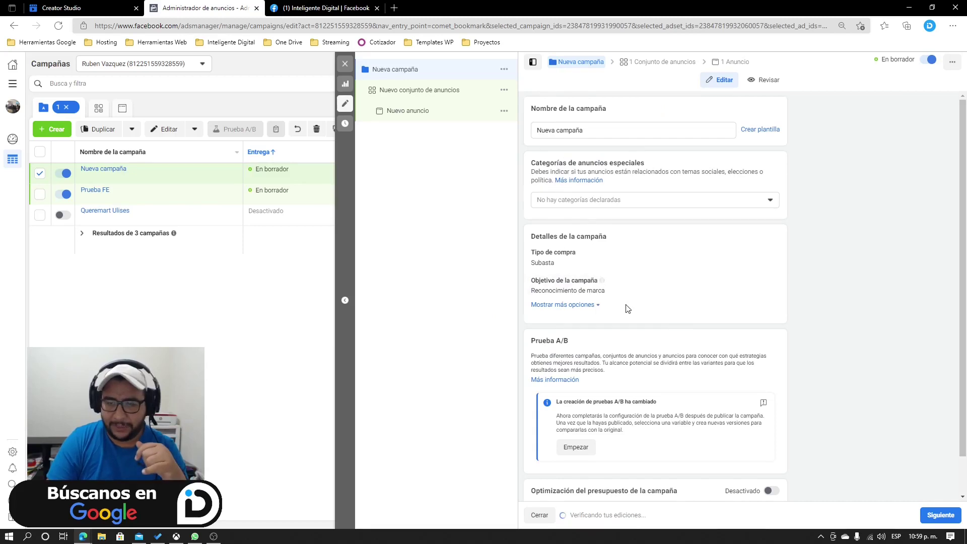
Go through the new campaign's and ad set's settings without changing them, and proceed to the new ad
scroll(626, 309, down, 1)
click(940, 514)
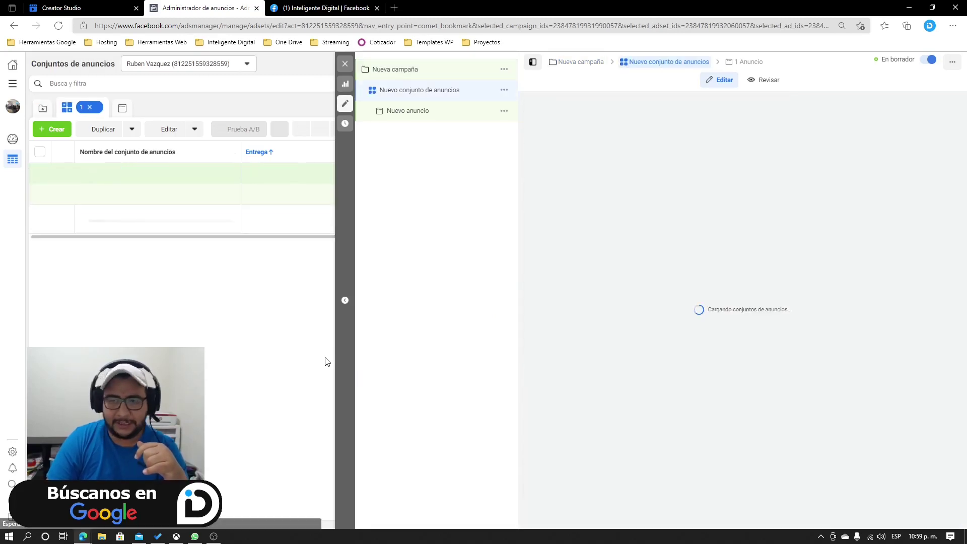
scroll(730, 381, down, 3)
scroll(730, 381, down, 5)
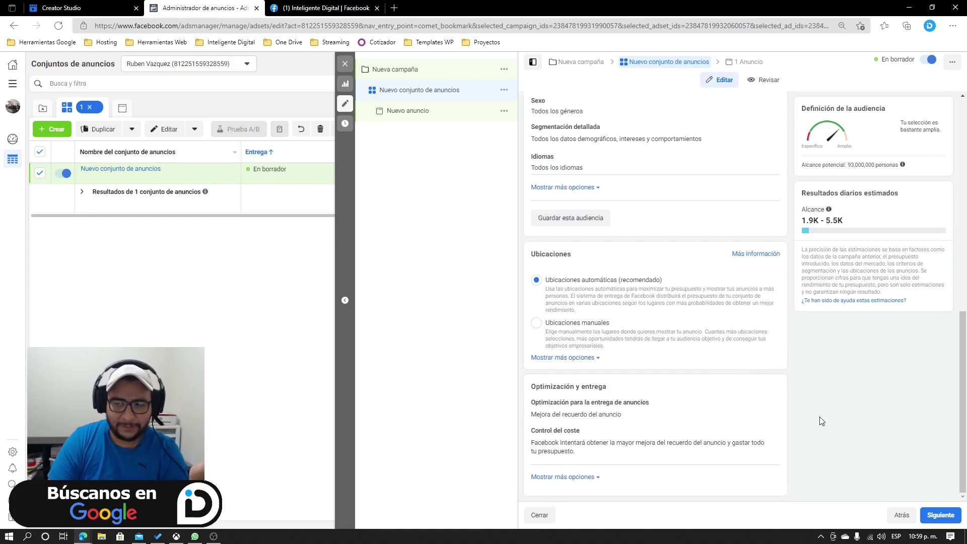
click(950, 515)
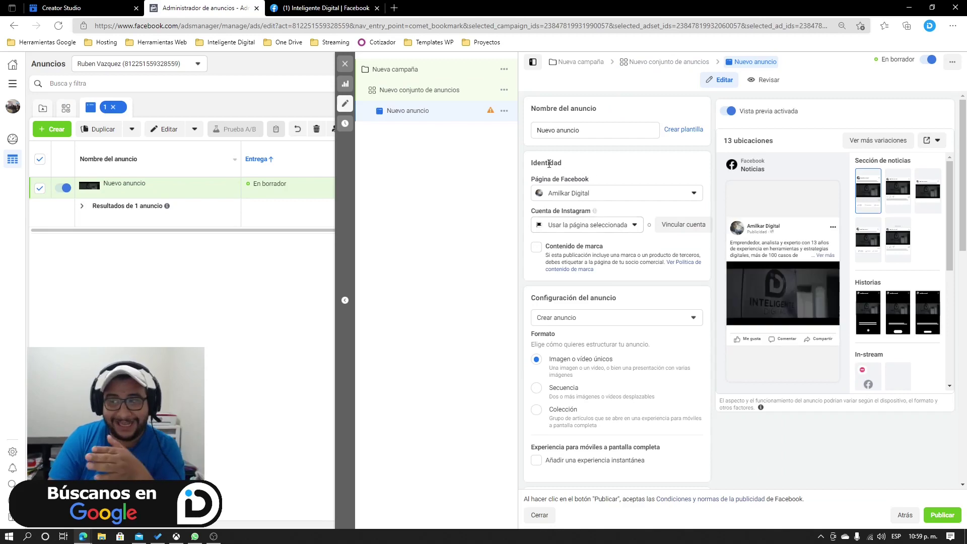
Set the Facebook page in the new ad's identity section to Inteligente Digital
scroll(637, 209, down, 1)
scroll(694, 222, up, 1)
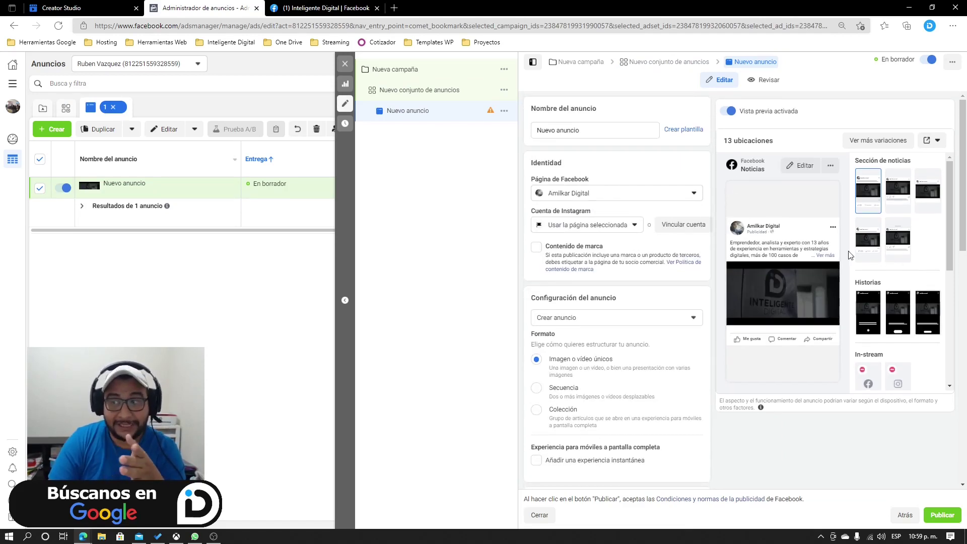
click(623, 199)
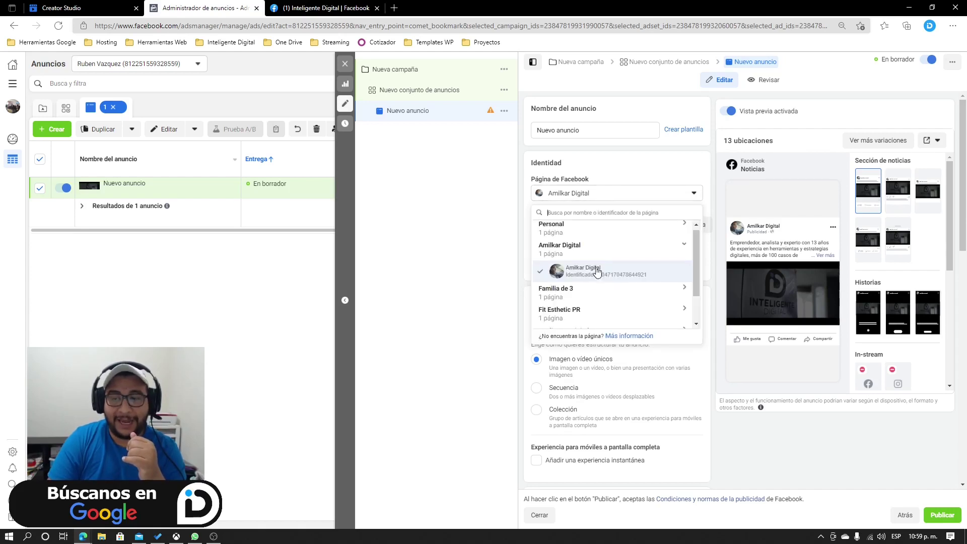
scroll(599, 301, down, 2)
click(598, 293)
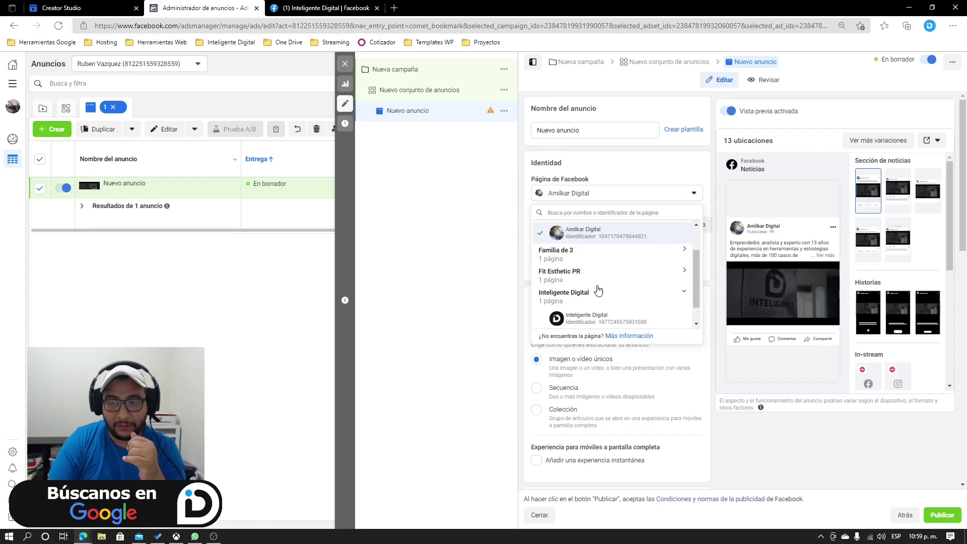
scroll(619, 299, down, 1)
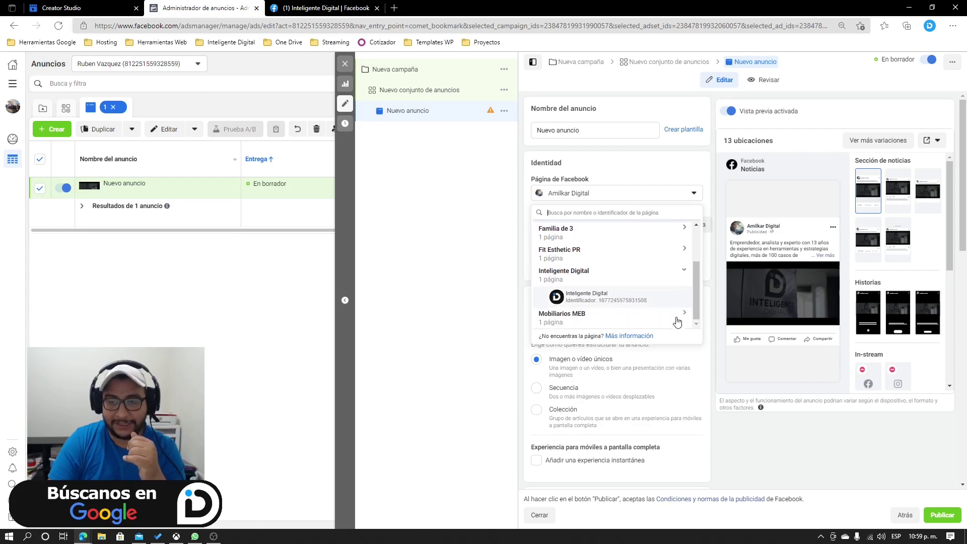
click(599, 296)
Set the ad configuration to Usar publicación existente and start creating a new page post for its content
scroll(695, 285, down, 2)
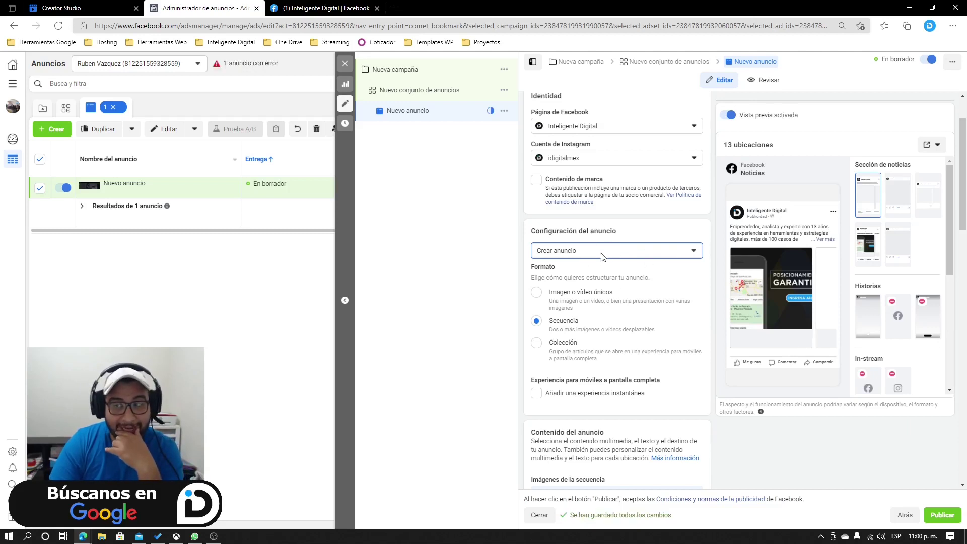
click(658, 259)
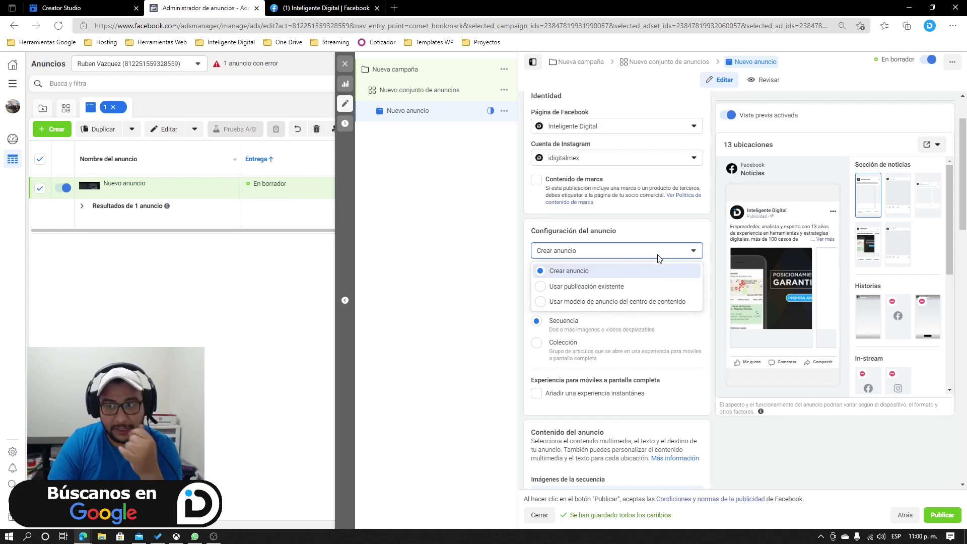
click(597, 286)
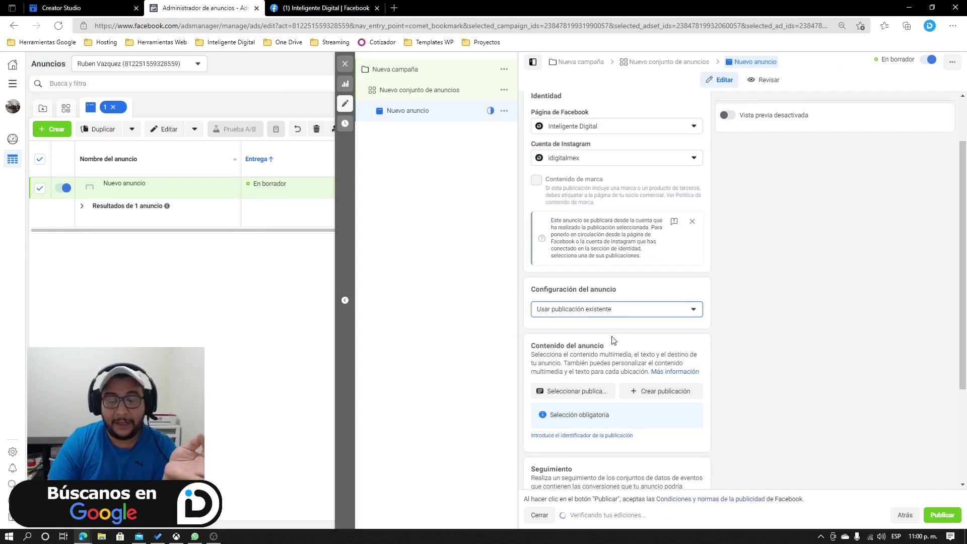
scroll(572, 316, down, 2)
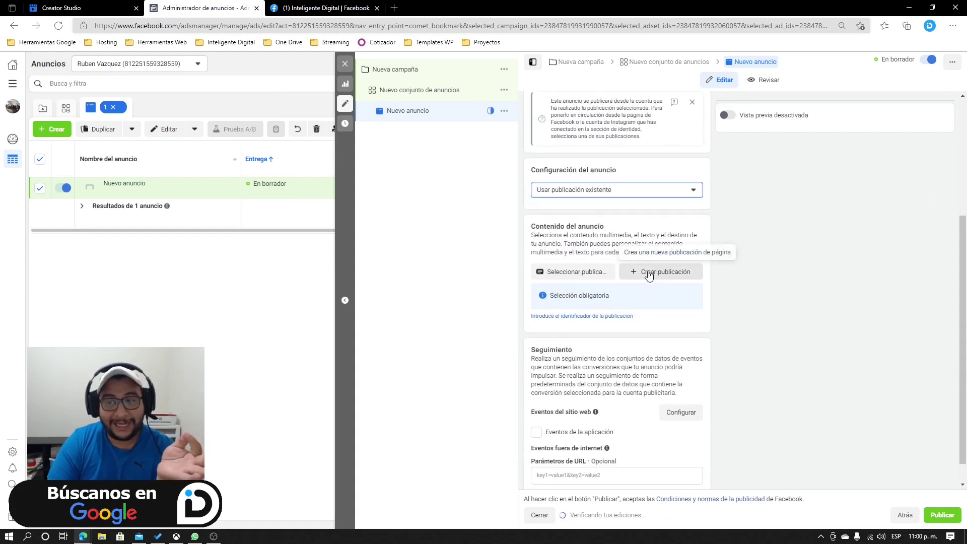
click(678, 274)
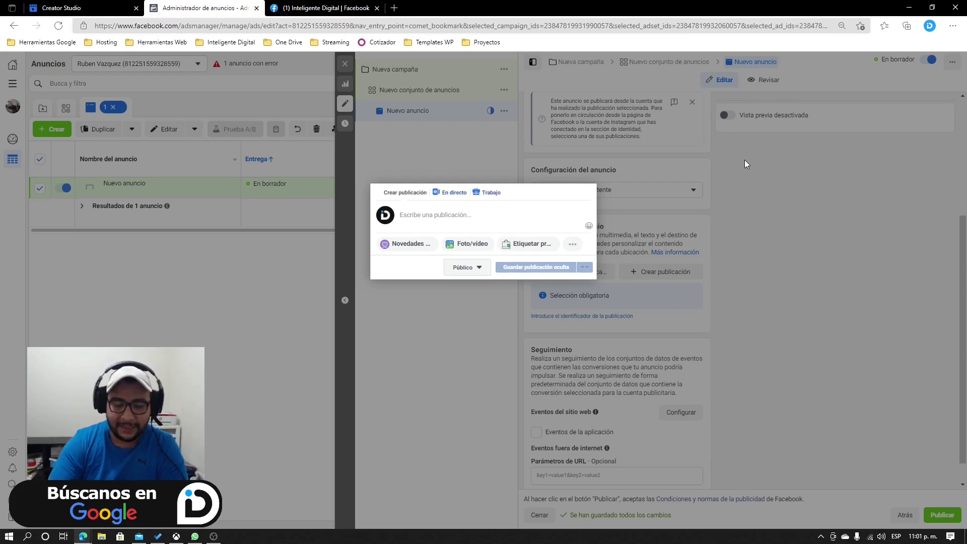
Capture the screen area around the address bar's zoom indicator and mark the indicator with an arrow
key(Print)
drag(649, 7, 918, 283)
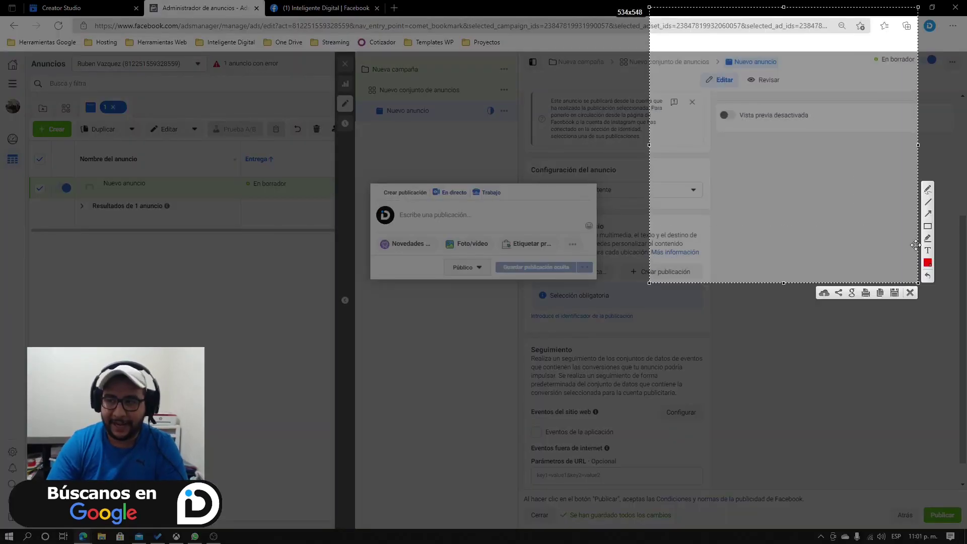
click(928, 215)
drag(769, 150, 832, 36)
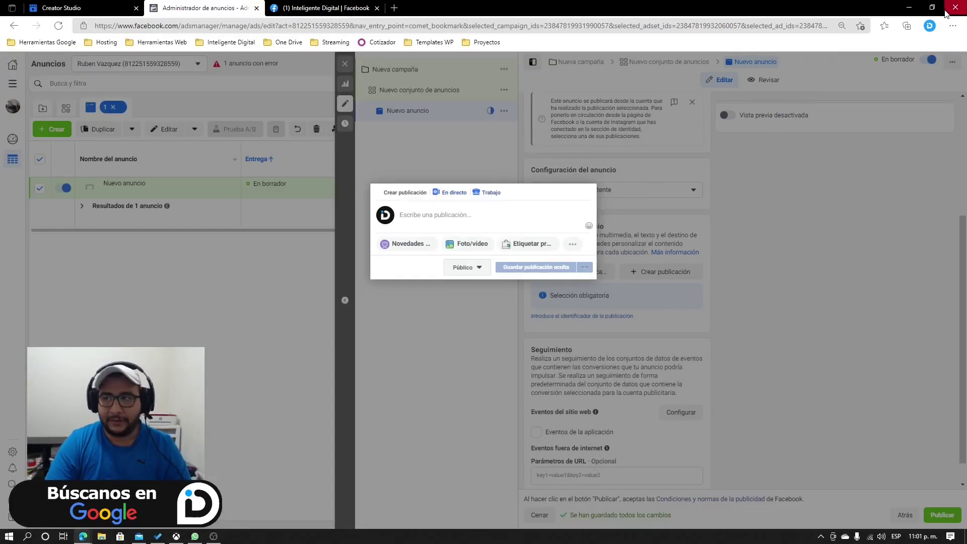
mouse_move(841, 25)
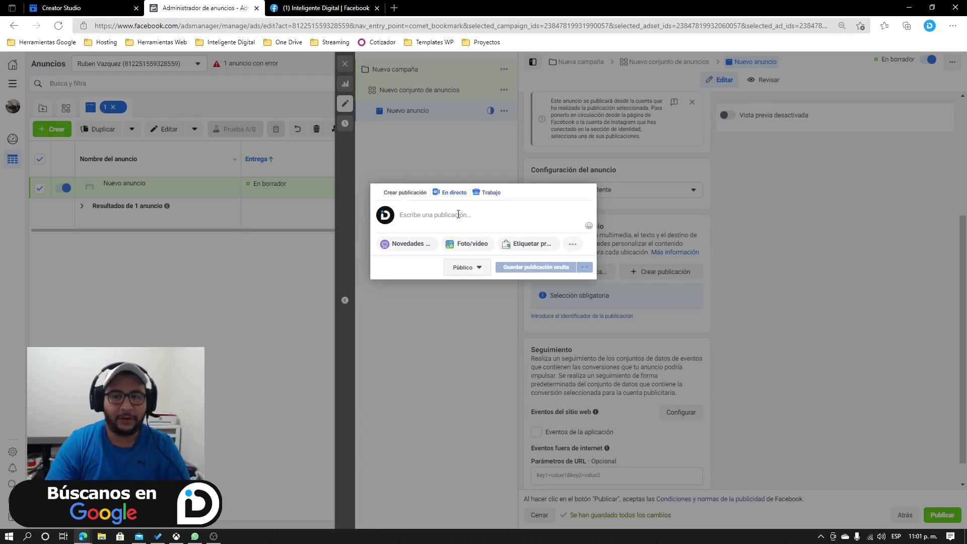
Expand the new post's extra elements and show its photo and video formats
click(436, 216)
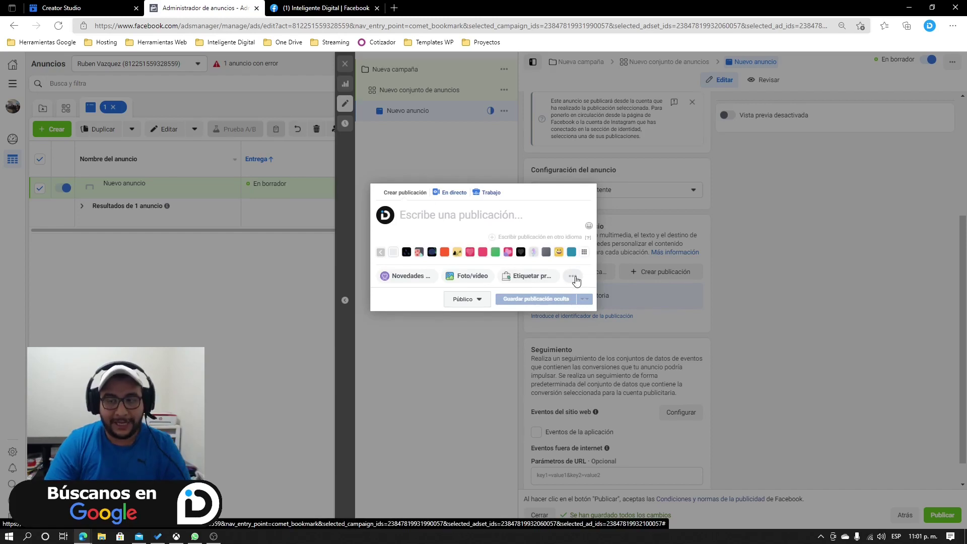
click(573, 275)
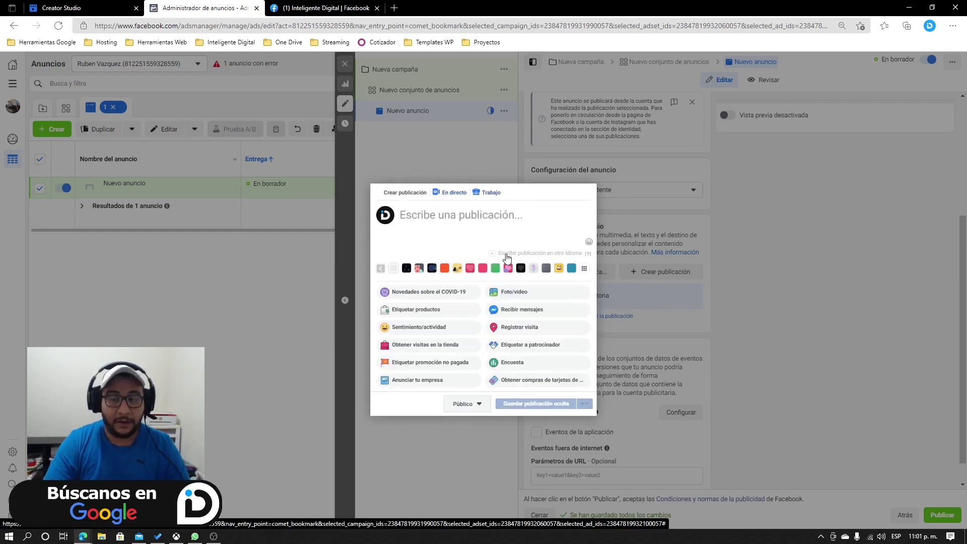
click(512, 295)
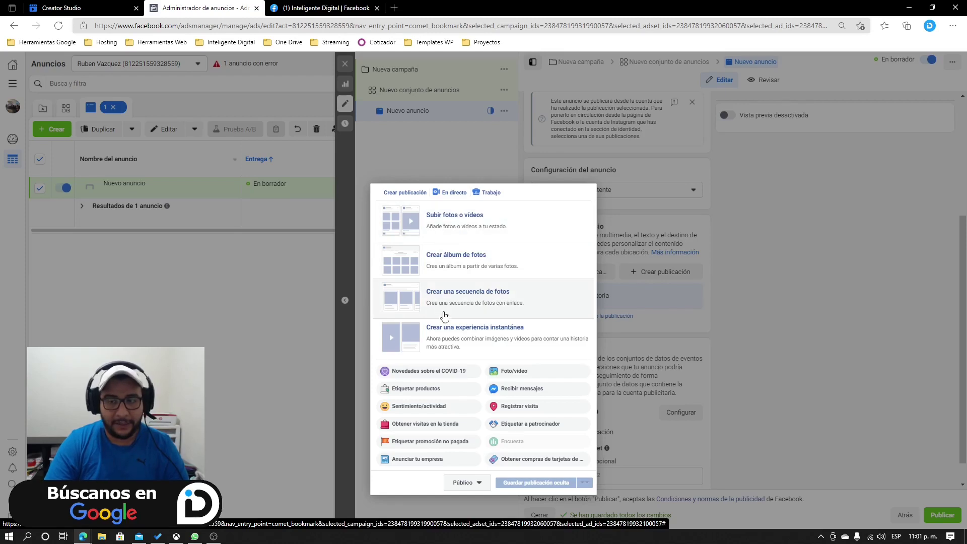
Capture the post dialog, mark the Crear una secuencia de fotos option with a red arrow, and copy the capture
key(Print)
drag(346, 157, 741, 451)
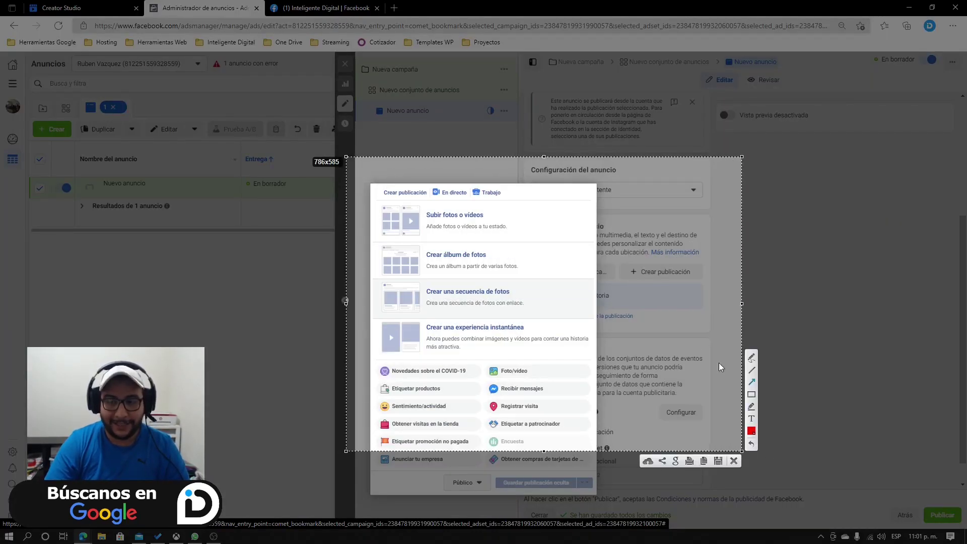
drag(690, 299, 524, 299)
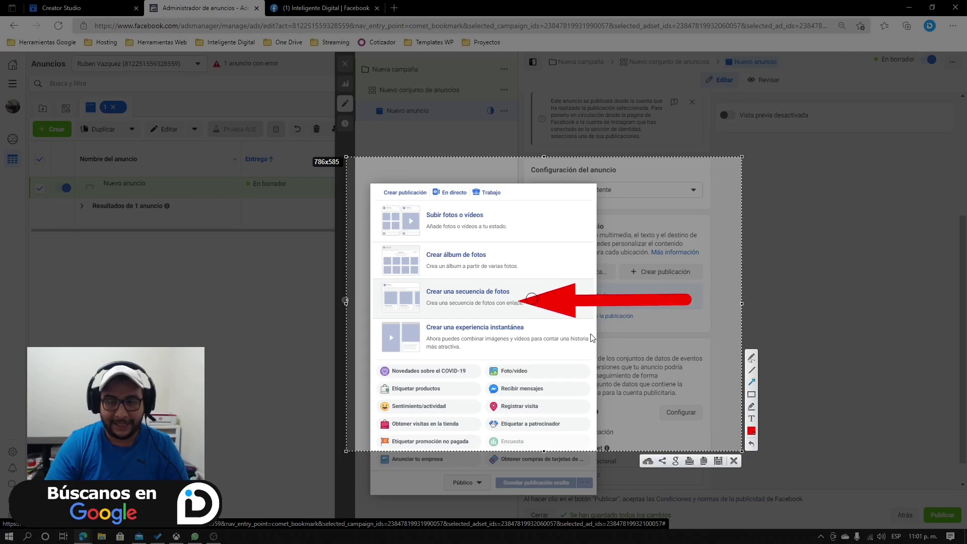
key(ctrl+c)
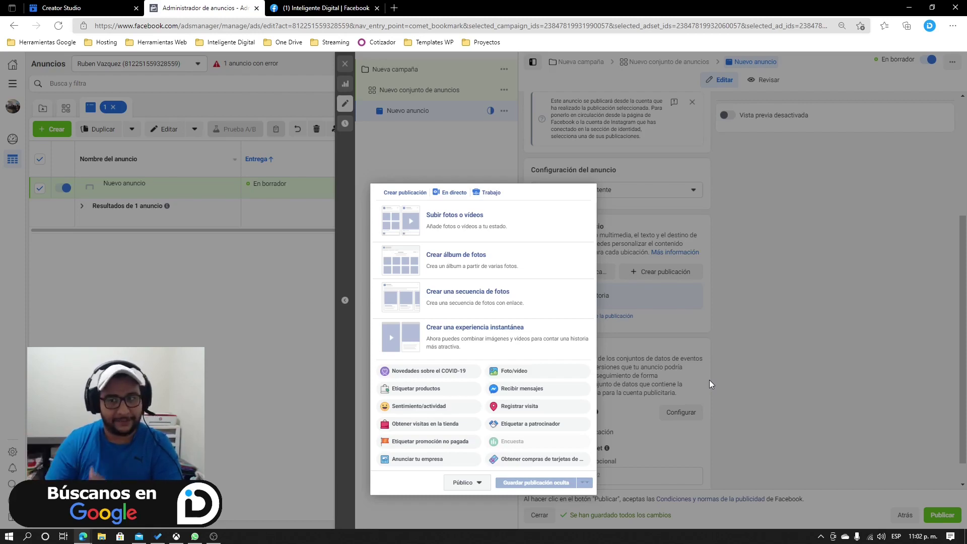
Choose the photo carousel format for the post and open the Diseño Gráfico page of inteligentedigital.com in a new tab
click(505, 315)
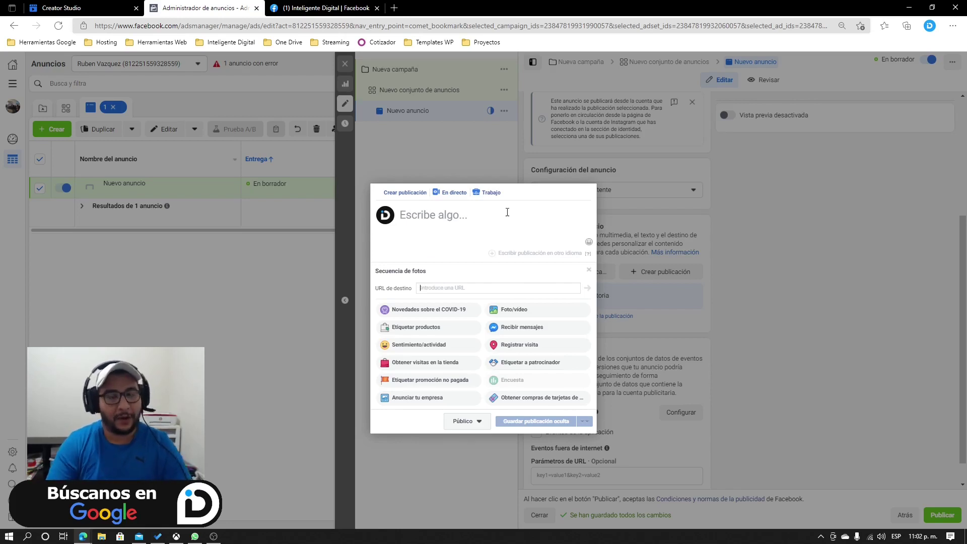
click(393, 9)
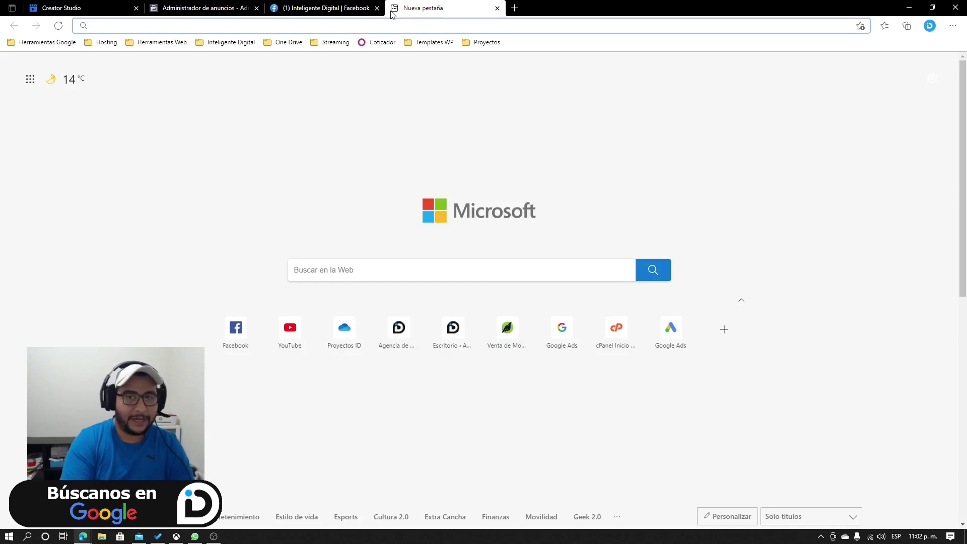
text(in)
key(Return)
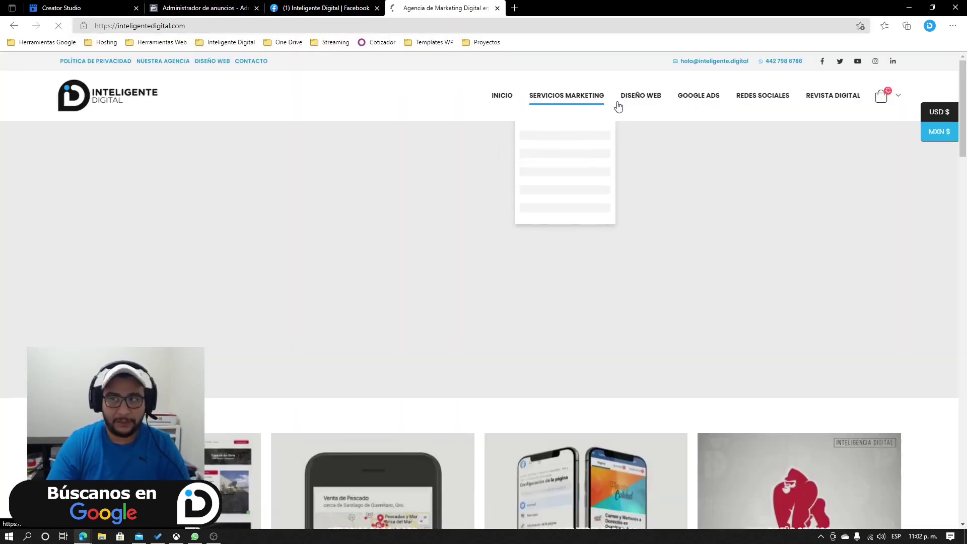
mouse_move(663, 96)
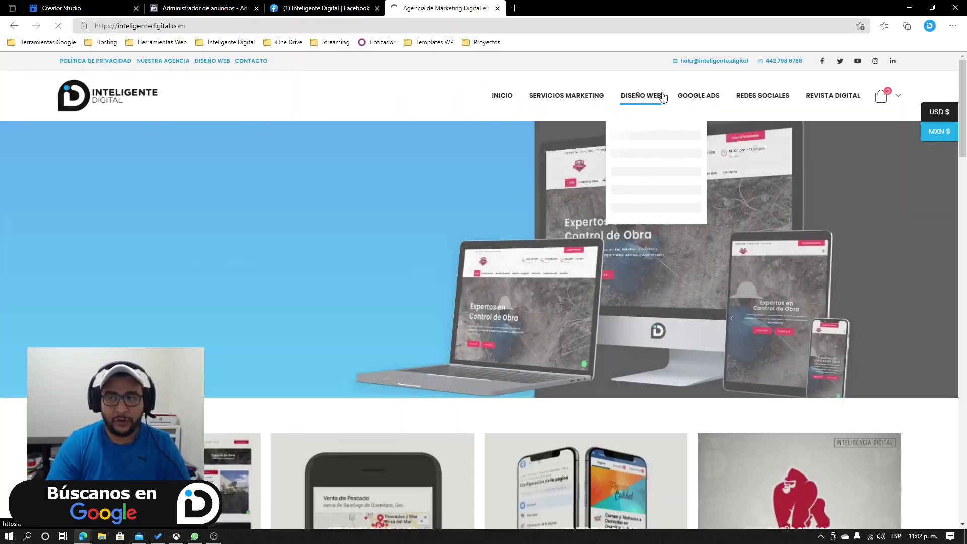
mouse_move(566, 98)
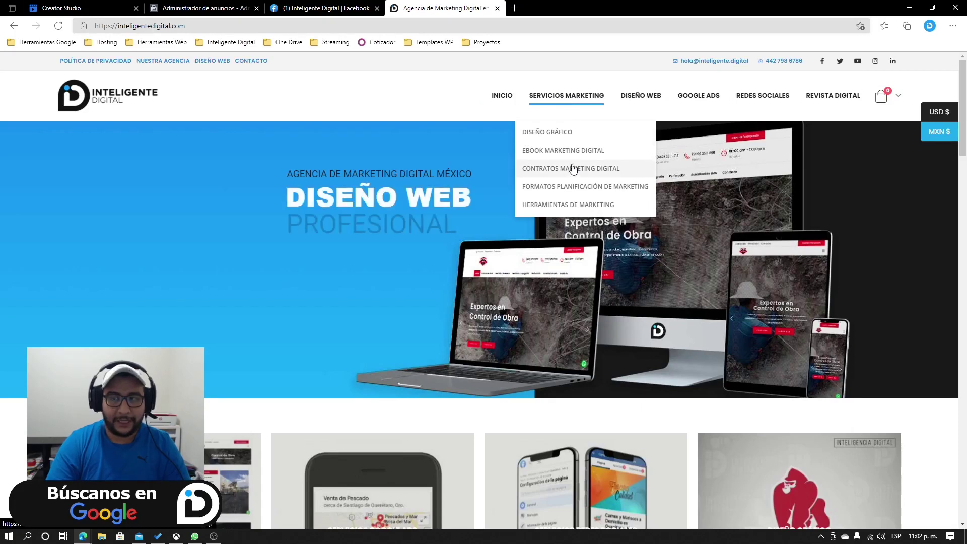
click(557, 131)
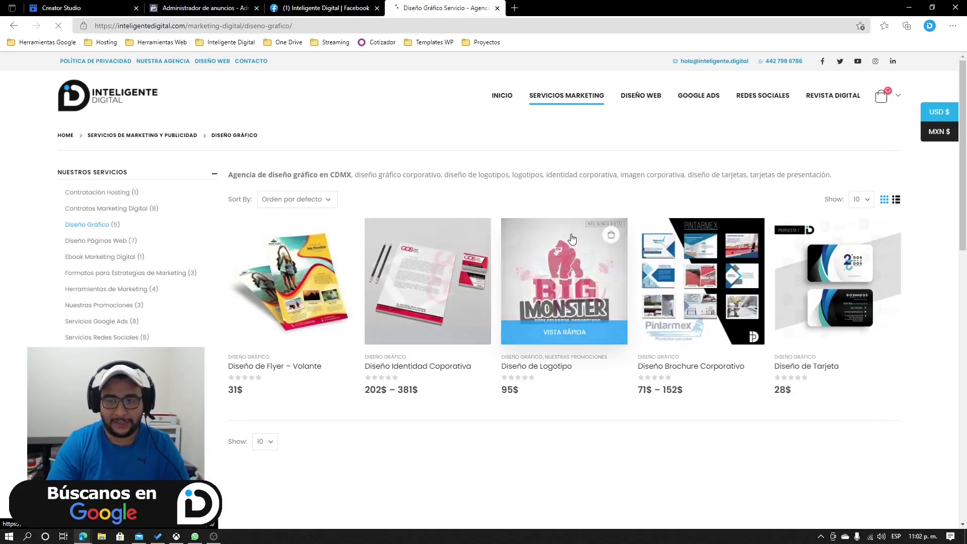
Copy the link of the Diseño de Logotipo product on the Diseño Gráfico page
scroll(583, 240, down, 3)
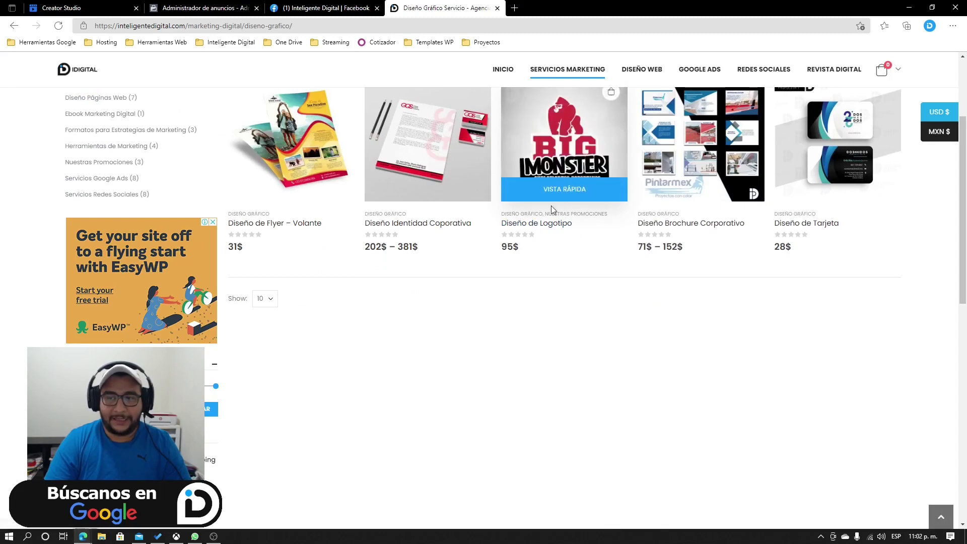
right_click(546, 223)
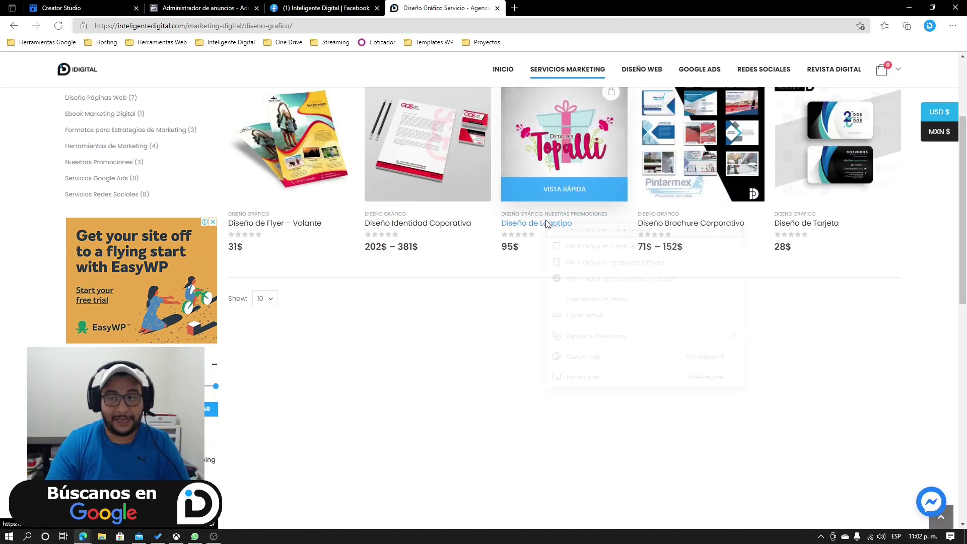
click(586, 315)
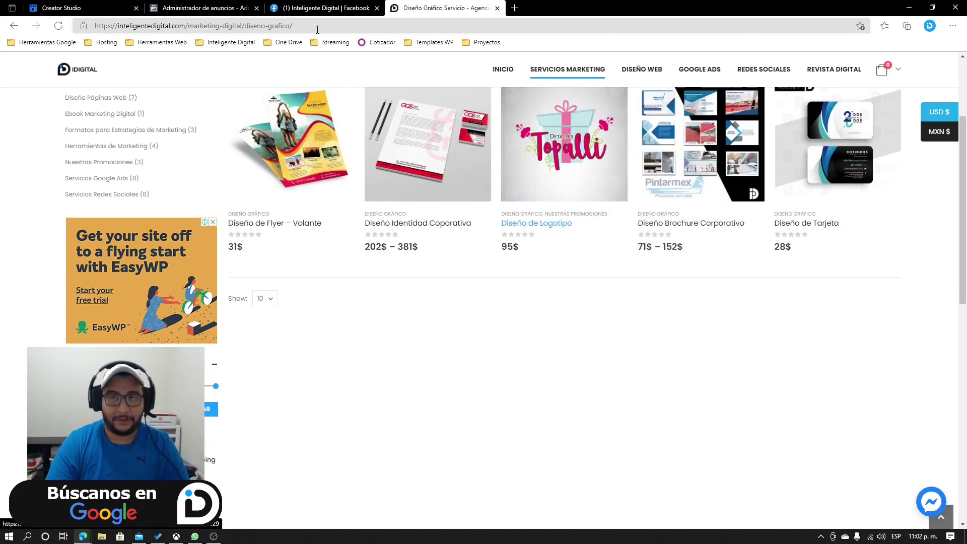
In Ads Manager, paste the copied Diseño de Logotipo link as the photo carousel's destination URL and load it
click(318, 8)
click(203, 10)
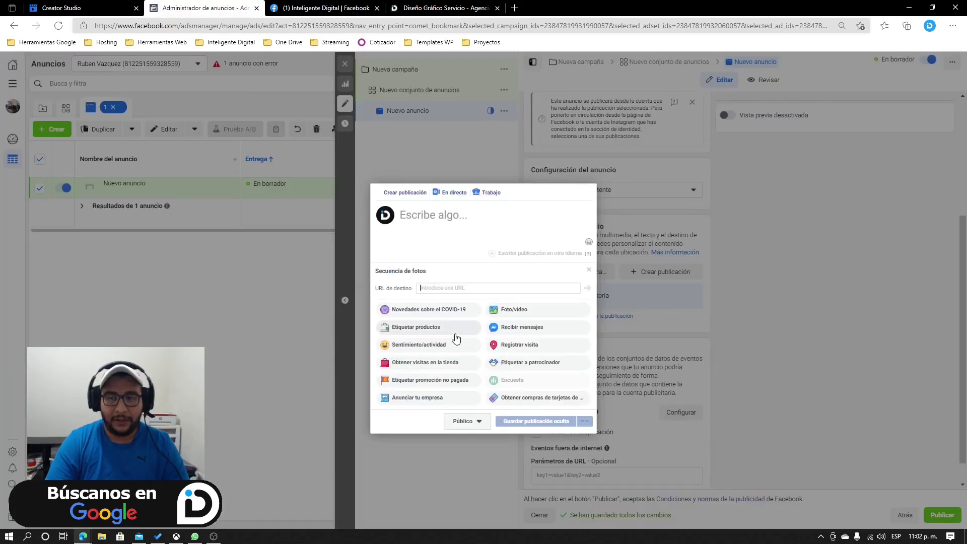
right_click(456, 288)
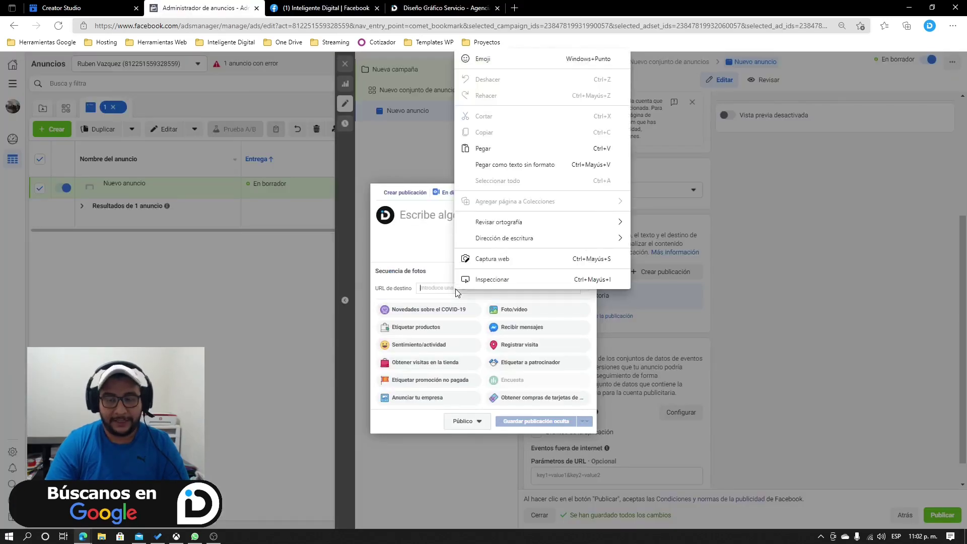
click(484, 148)
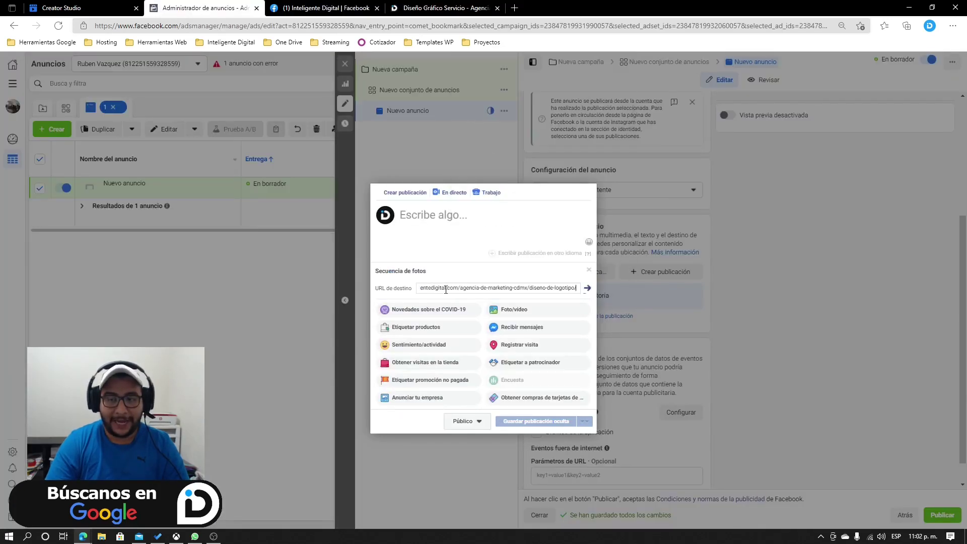
click(587, 289)
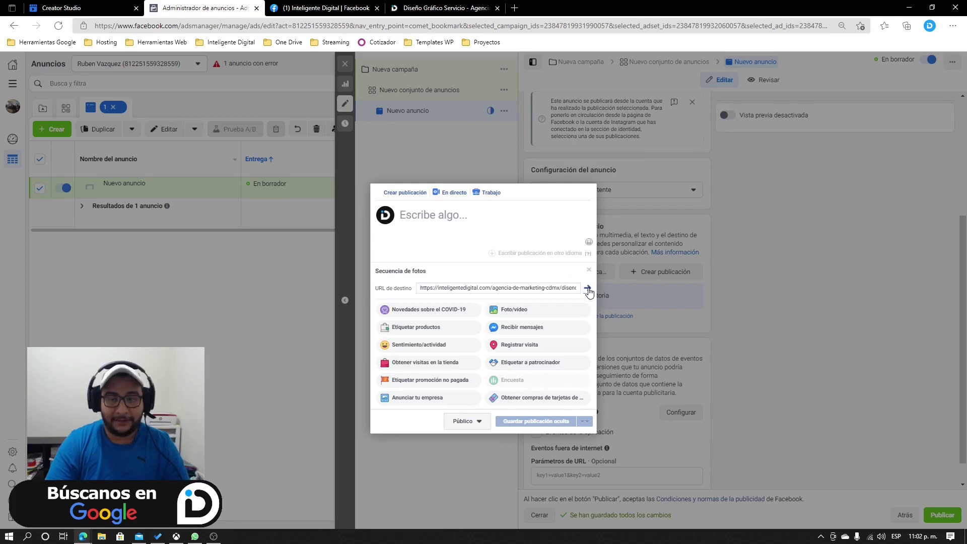
click(563, 296)
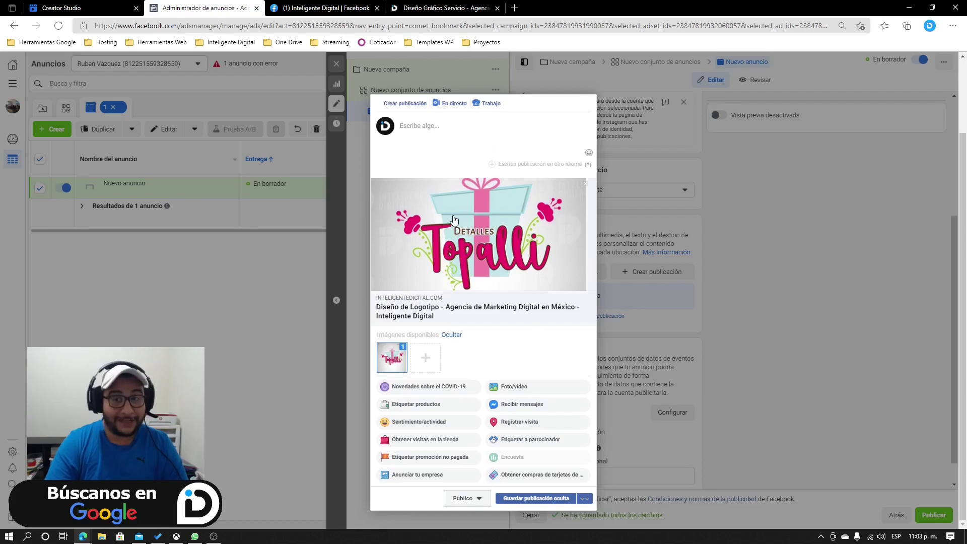
Add the three WhatsApp Image files from the Escritorio folder to the carousel and remove the Topalli image
click(419, 358)
drag(254, 168, 116, 97)
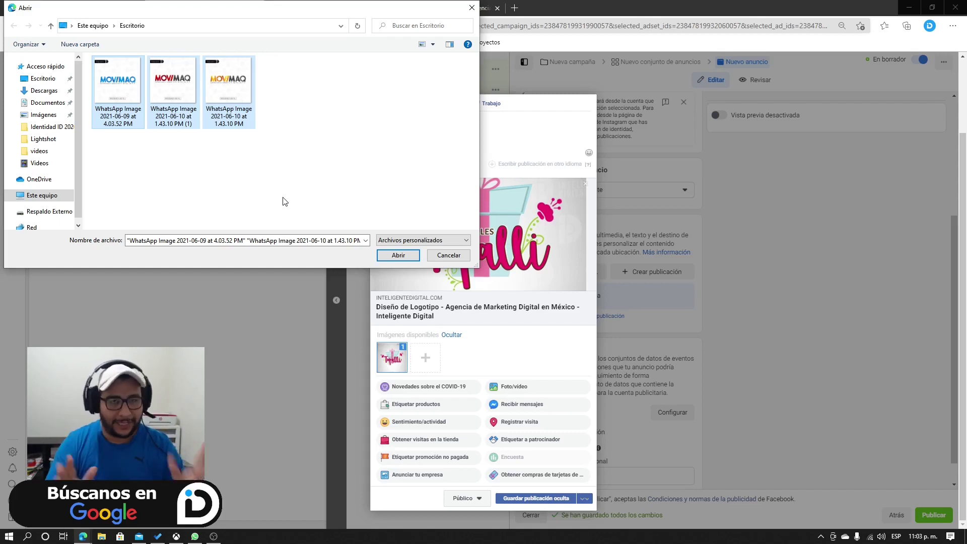
drag(280, 181, 106, 85)
click(397, 255)
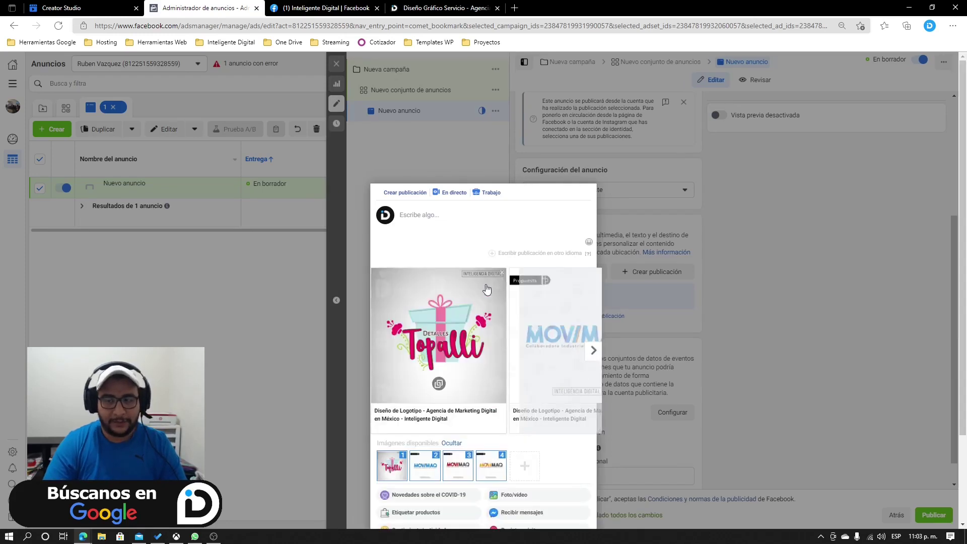
click(502, 273)
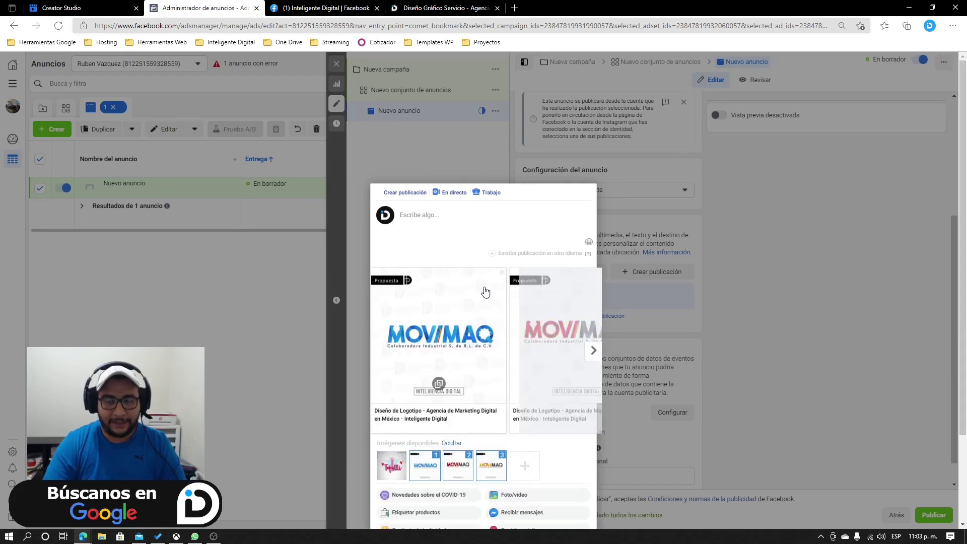
Capture the carousel area of the post dialog, mark the first card's upper corner with a red arrow, and copy the capture
key(Print)
drag(345, 211, 745, 457)
click(755, 389)
drag(549, 323, 498, 272)
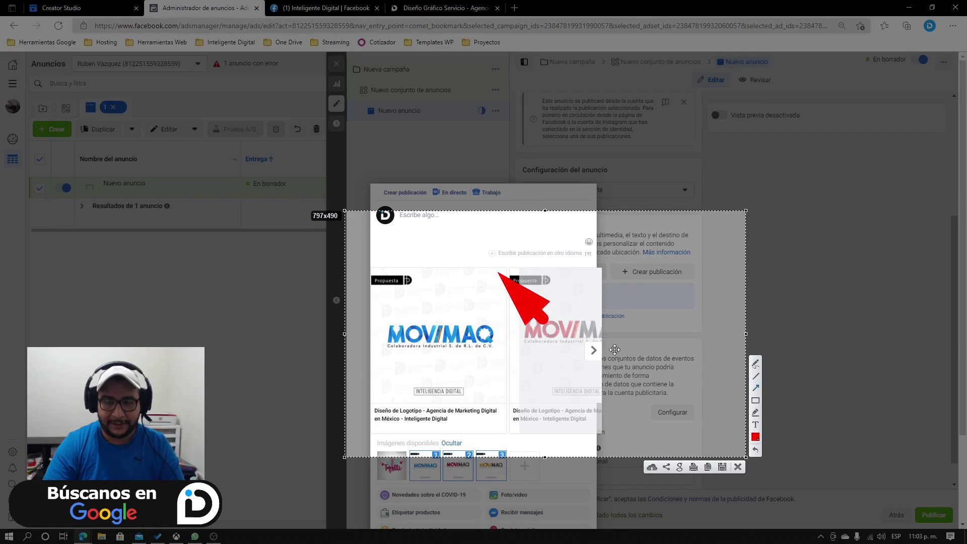
key(ctrl+c)
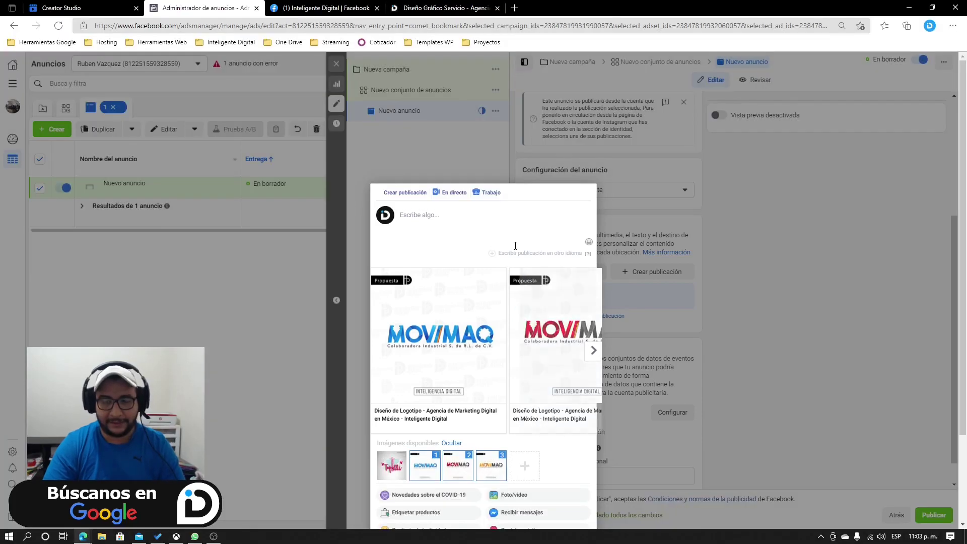
Browse the draft carousel's cards forward and back to the first one
click(593, 351)
click(594, 351)
click(593, 351)
click(372, 352)
click(372, 351)
click(371, 355)
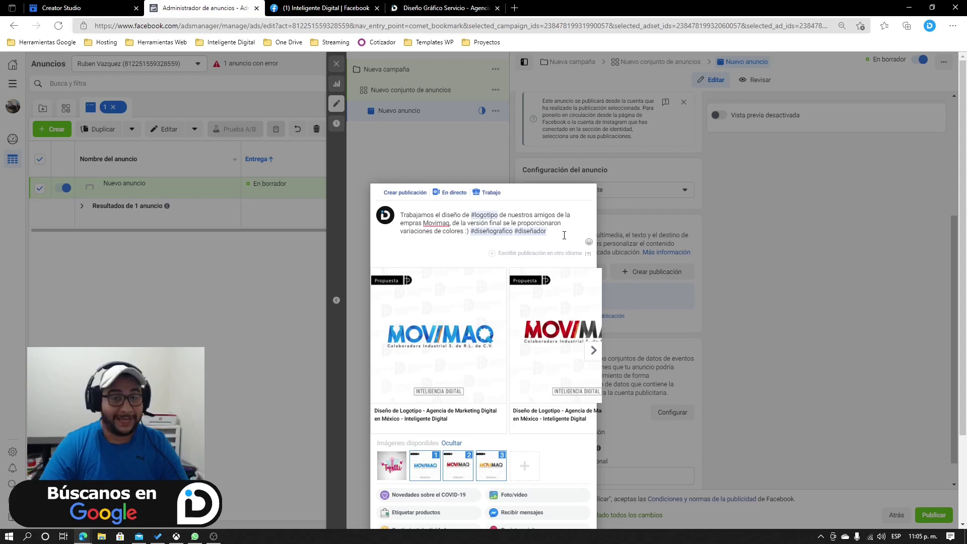
Add a face emoji and a light-skinned thumbs-up emoji after #diseñador at the end of the post text
drag(564, 235, 377, 210)
click(565, 234)
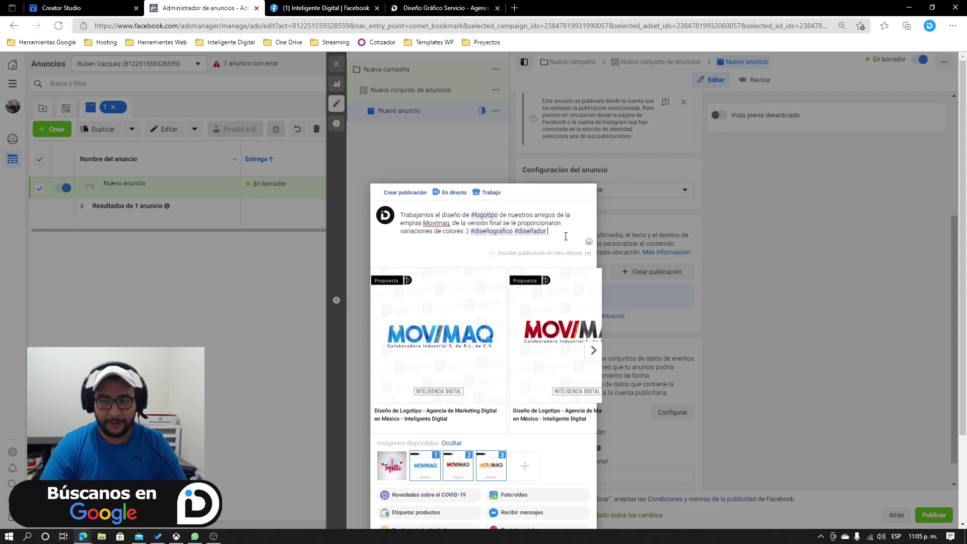
click(589, 241)
click(481, 270)
click(463, 271)
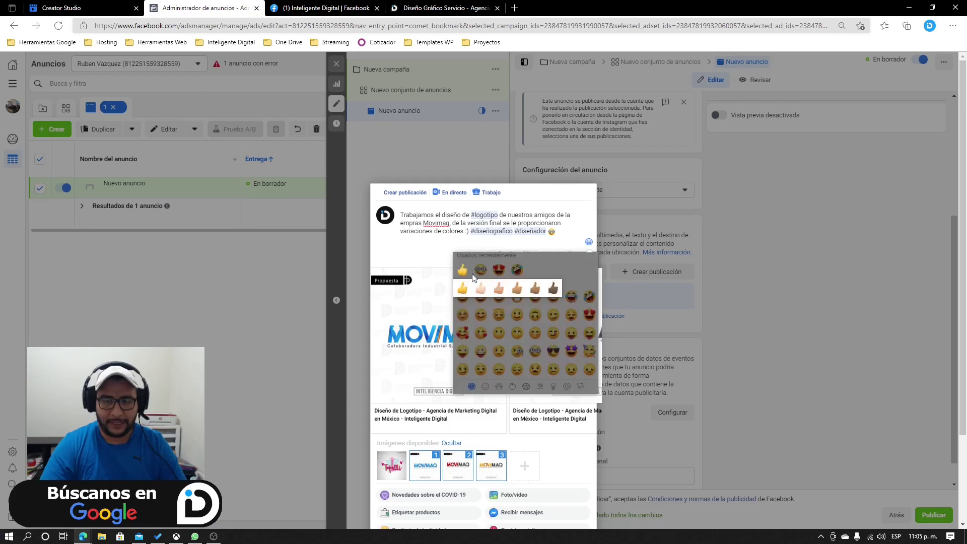
click(496, 288)
click(584, 233)
mouse_move(565, 232)
mouse_down()
mouse_move(473, 231)
mouse_move(402, 215)
mouse_move(564, 233)
mouse_up()
Capture the lower post dialog, mark the arrow beside Guardar publicación oculta with a red arrow, and copy the capture
click(593, 351)
click(593, 351)
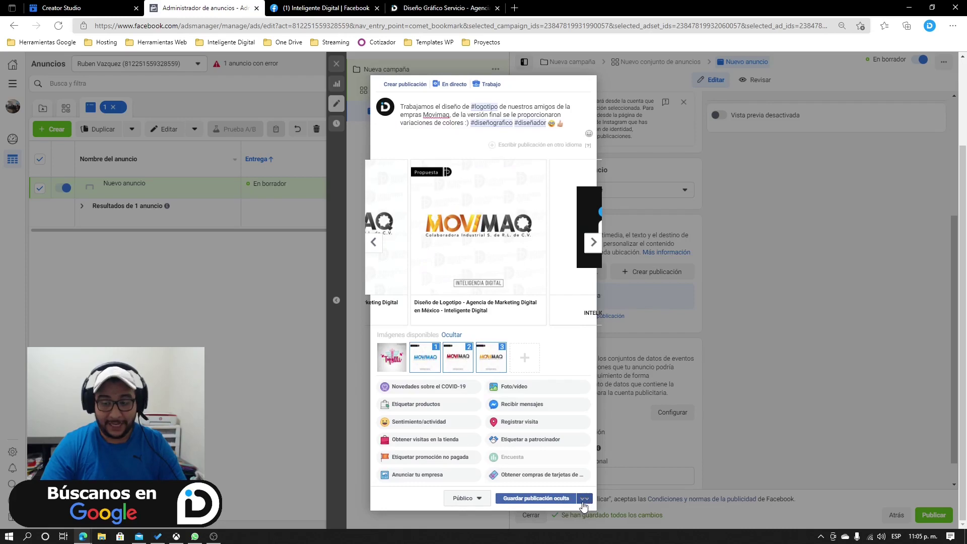
key(Print)
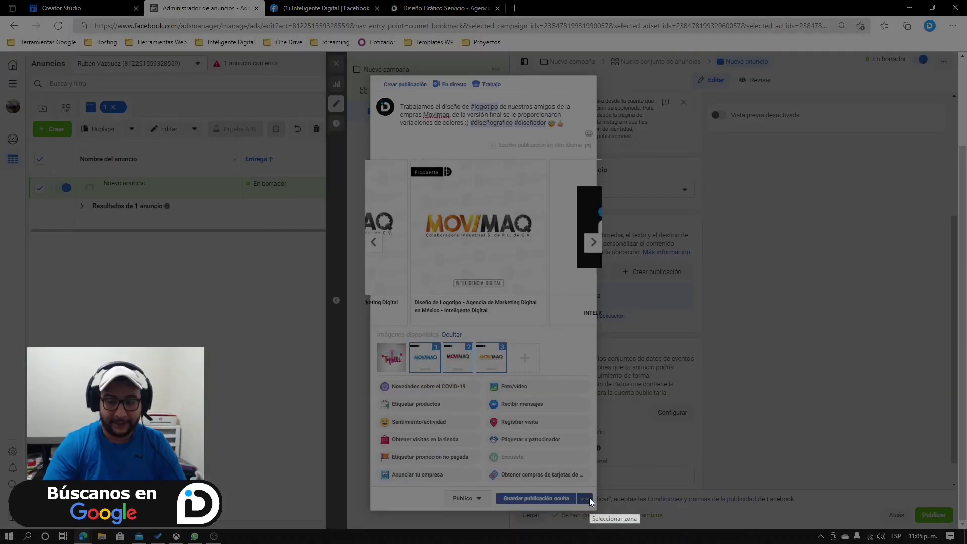
drag(248, 311, 759, 541)
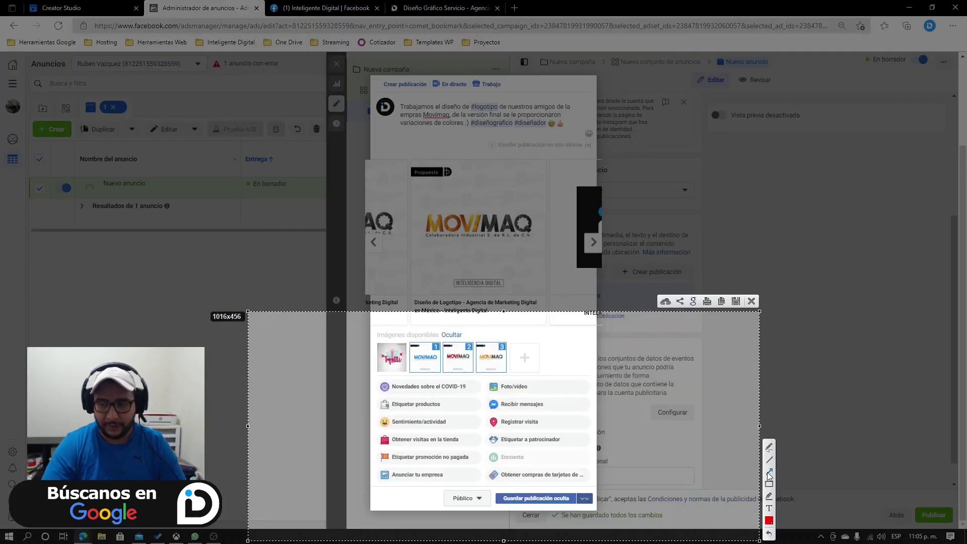
drag(684, 432, 599, 498)
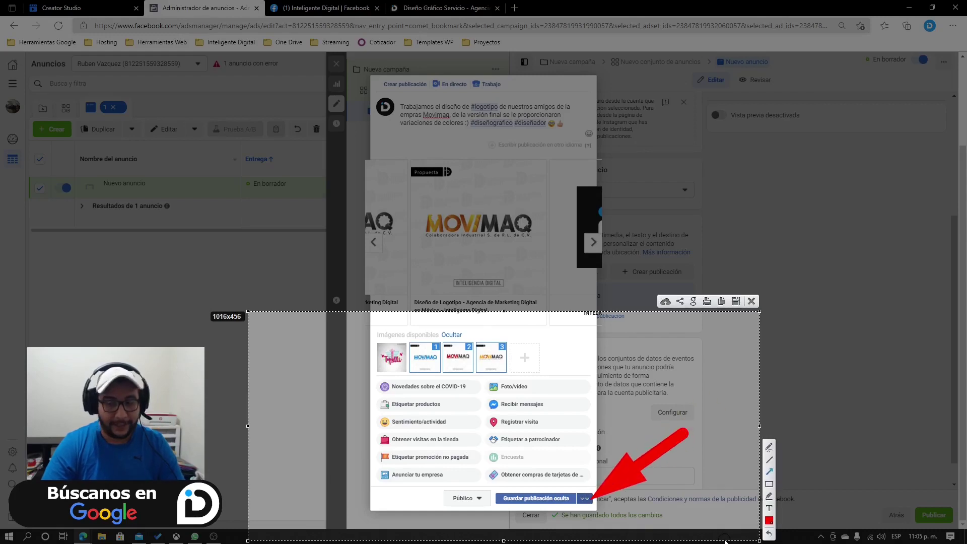
key(ctrl+c)
Show the alternatives to Guardar publicación oculta, capture them with a red arrow marking Publicar, and copy the capture
click(584, 498)
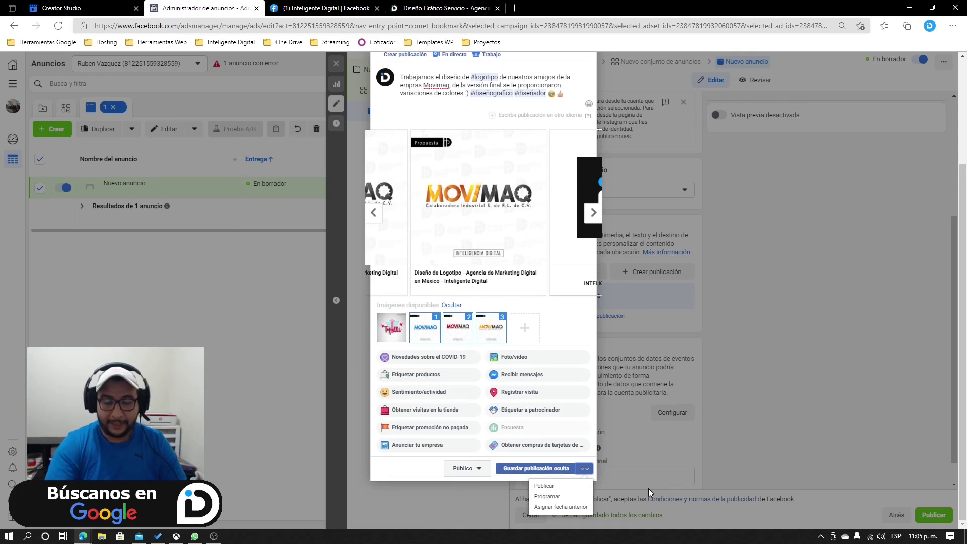
key(Print)
mouse_move(344, 363)
mouse_down()
mouse_move(849, 540)
mouse_move(834, 526)
mouse_up()
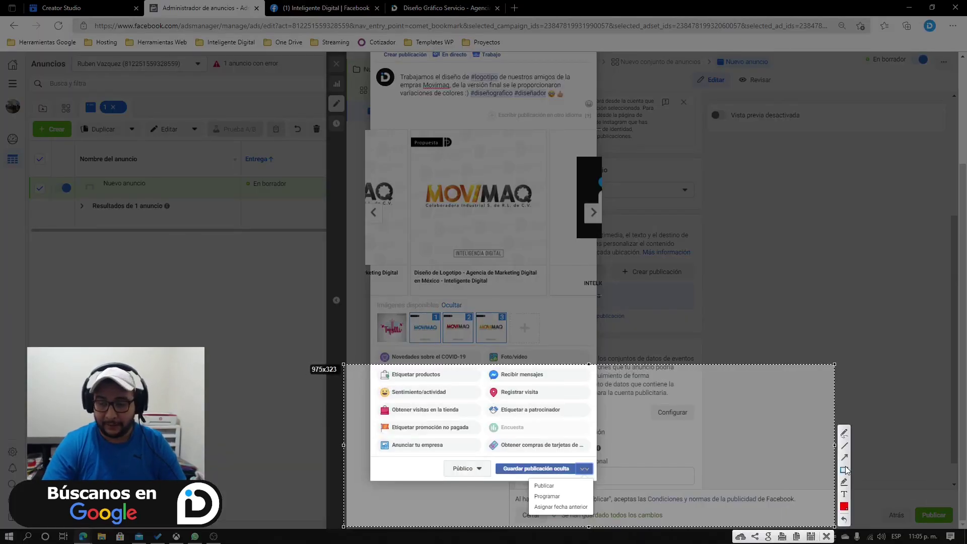
drag(485, 497, 540, 489)
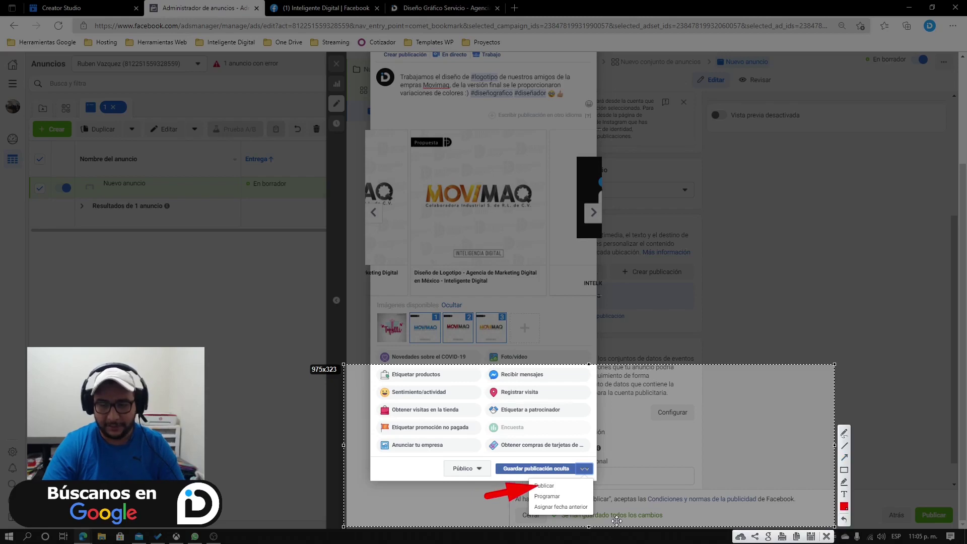
key(ctrl+c)
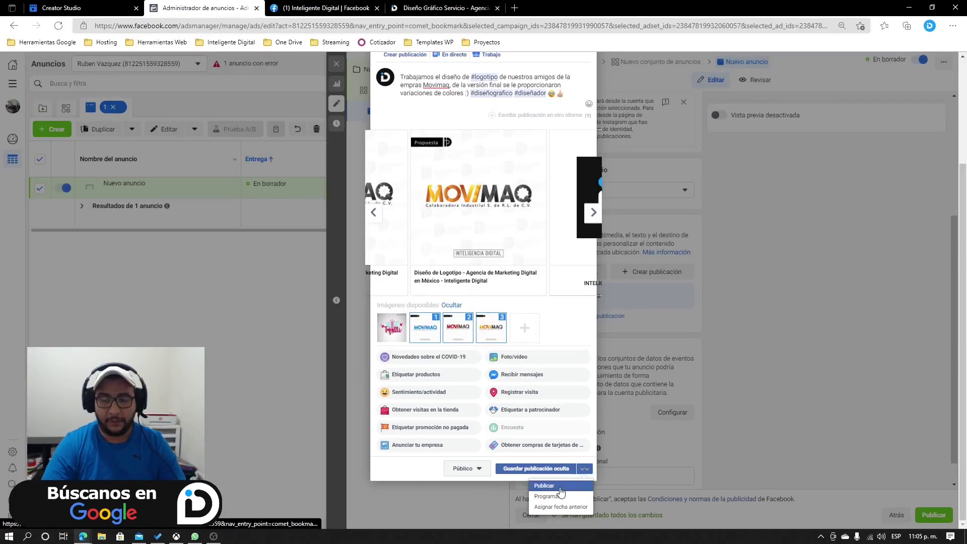
Publish the carousel post with the Publicar option and reload the Inteligente Digital Facebook page
click(559, 486)
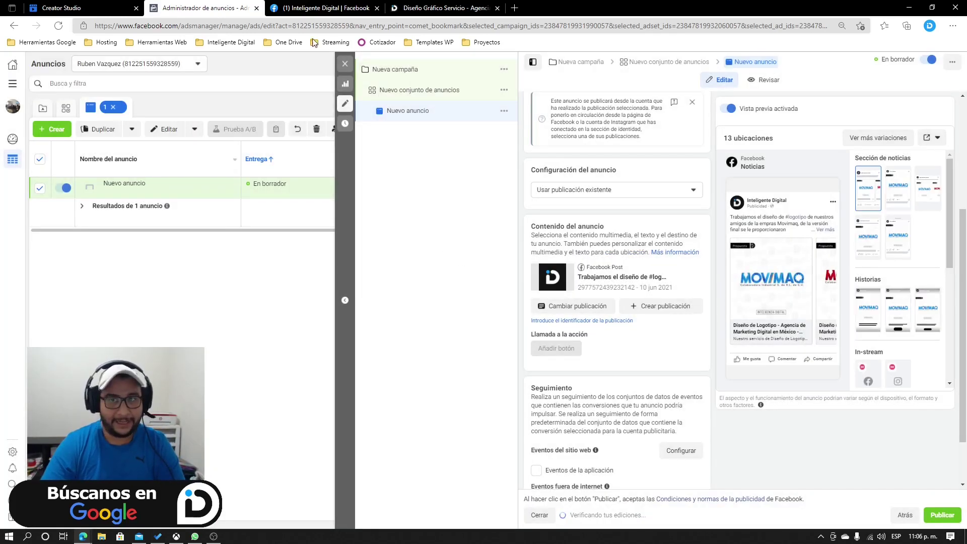
click(308, 6)
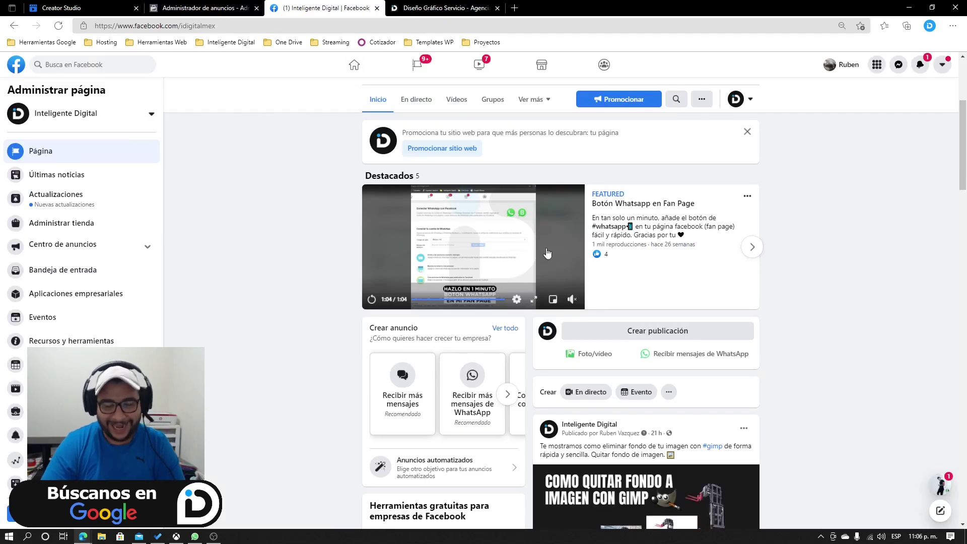
click(59, 26)
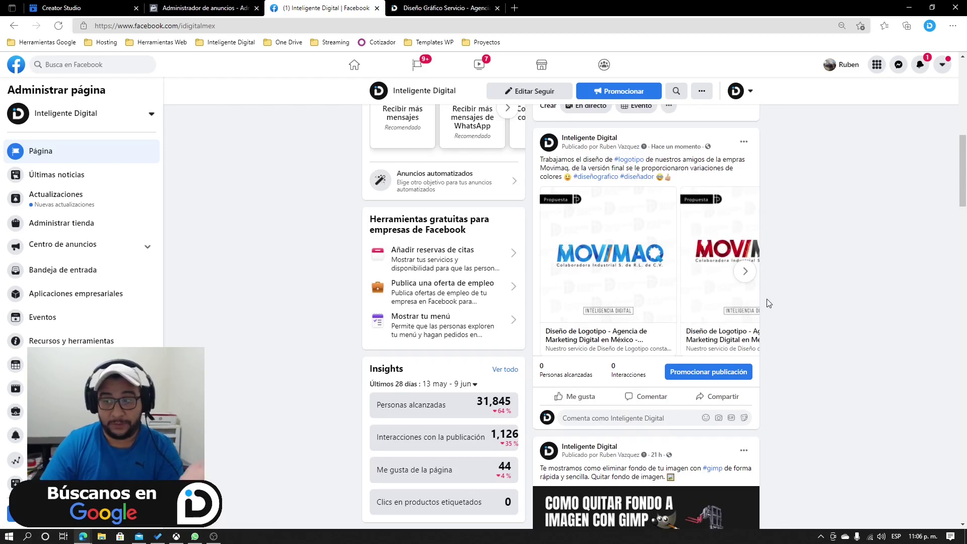
Browse the published carousel's MOVIMAQ images on the Facebook page and return to the first one
click(746, 272)
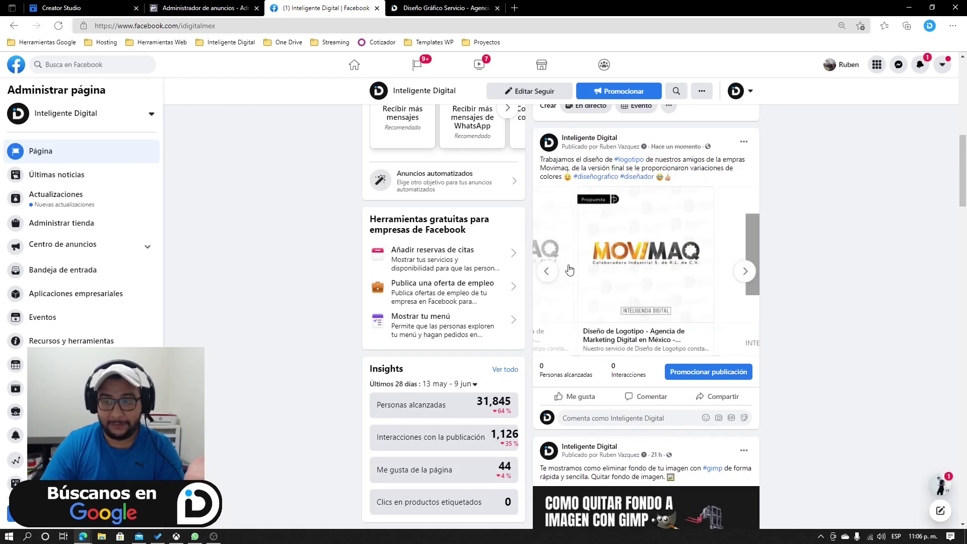
click(547, 271)
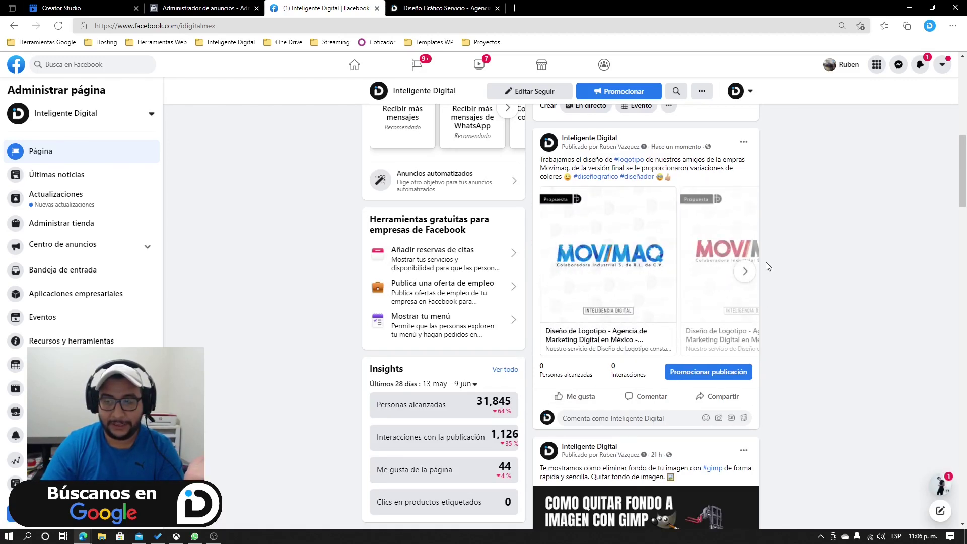
click(746, 272)
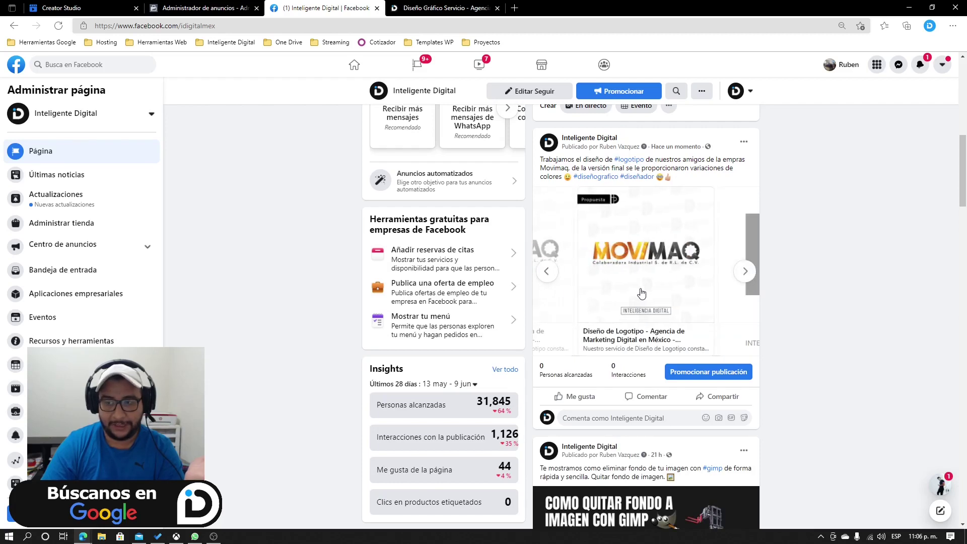
click(547, 272)
Open the first carousel card's destination link, check the loaded page, and return to the Facebook page
click(584, 322)
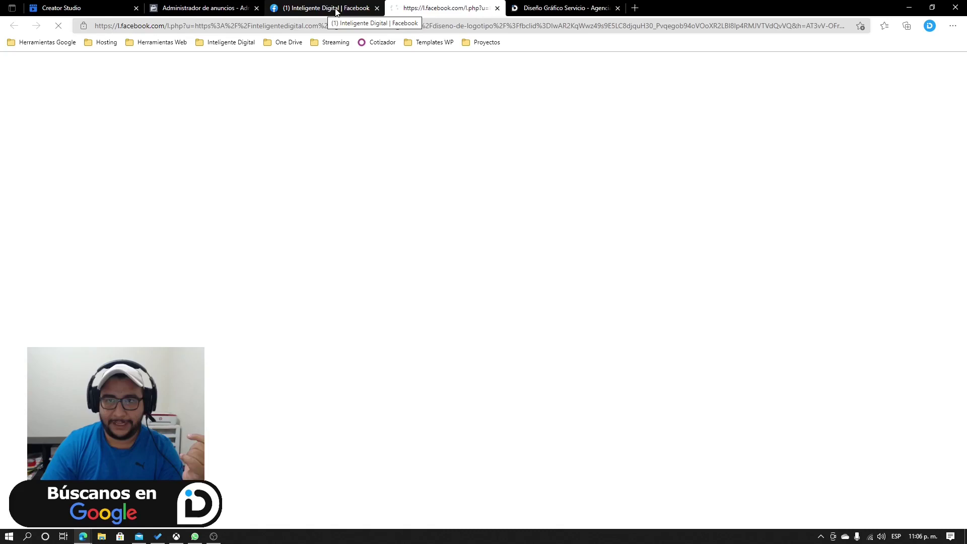
click(318, 8)
click(438, 8)
click(338, 9)
View the published carousel's closing card for inteligentedigital.com and go back to the preceding image
scroll(621, 304, down, 2)
scroll(621, 304, up, 4)
click(744, 342)
click(745, 343)
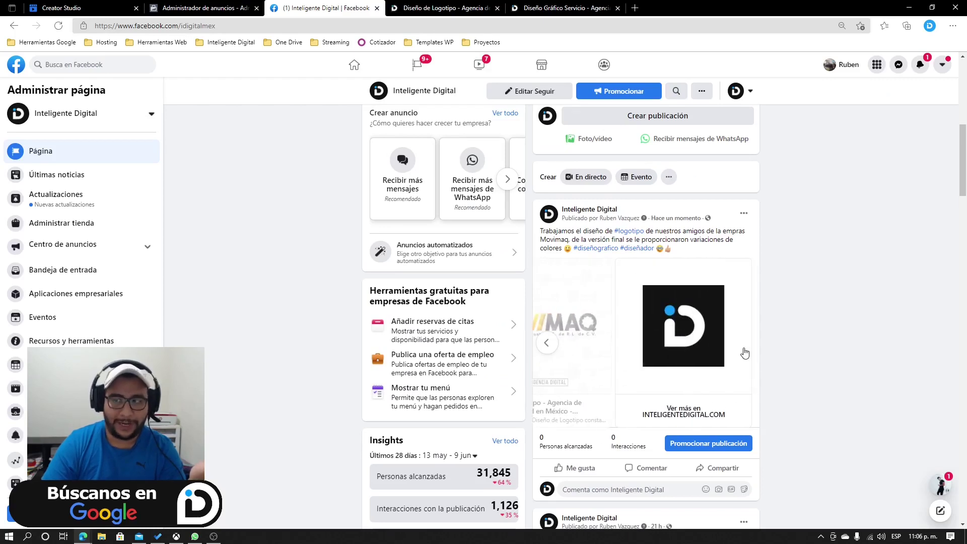
click(542, 345)
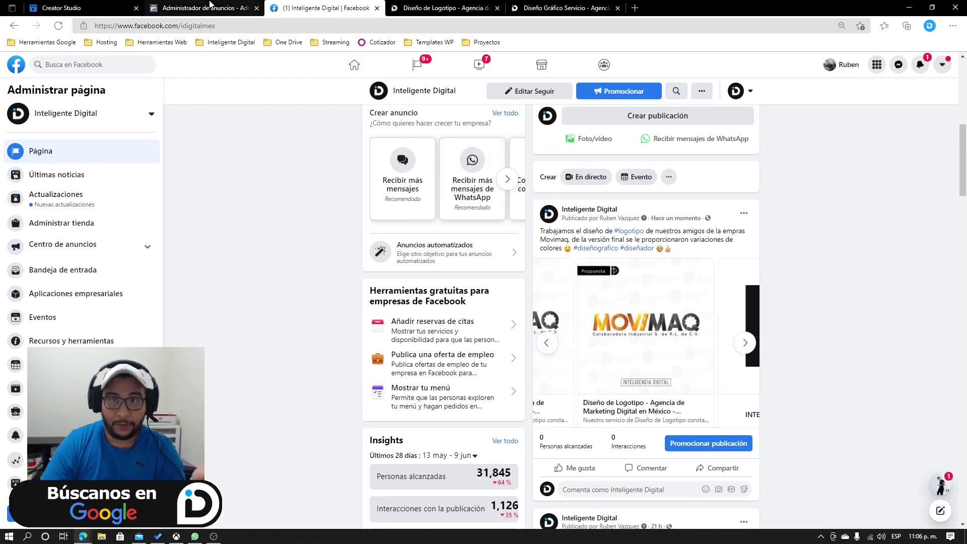
Return to Ads Manager and close the Nuevo anuncio editor without publishing its drafts
click(202, 8)
scroll(698, 322, down, 2)
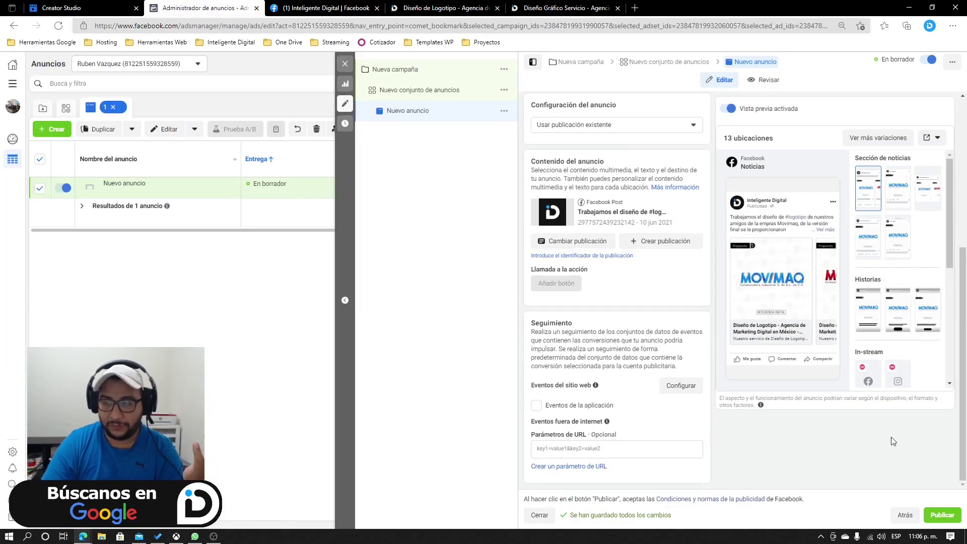
click(345, 63)
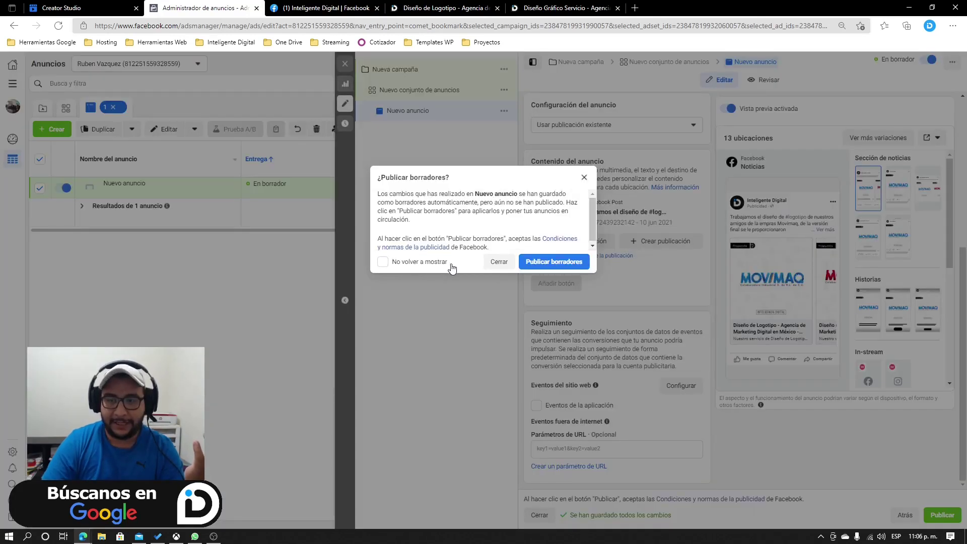
click(498, 263)
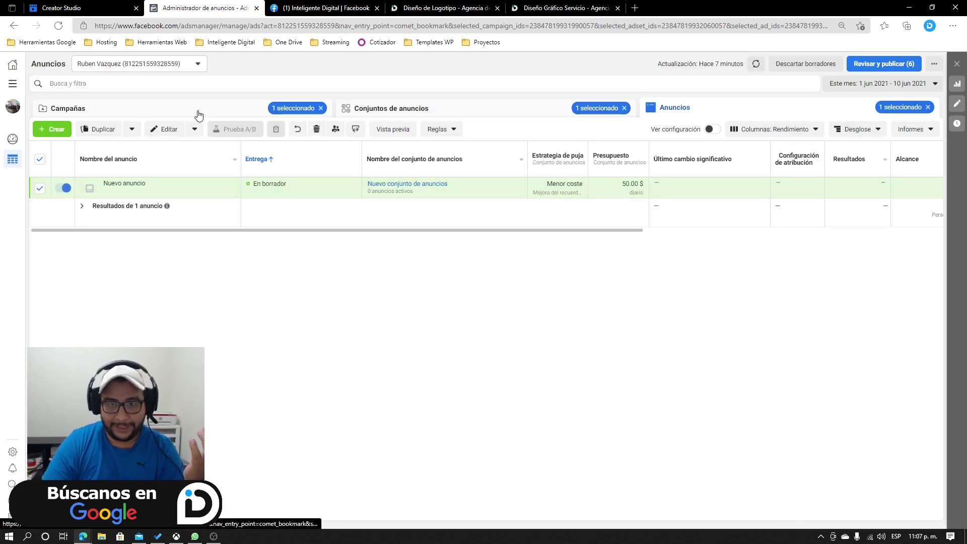
Delete the draft campaign Nueva campaña from the campaigns list and confirm the deletion
click(197, 113)
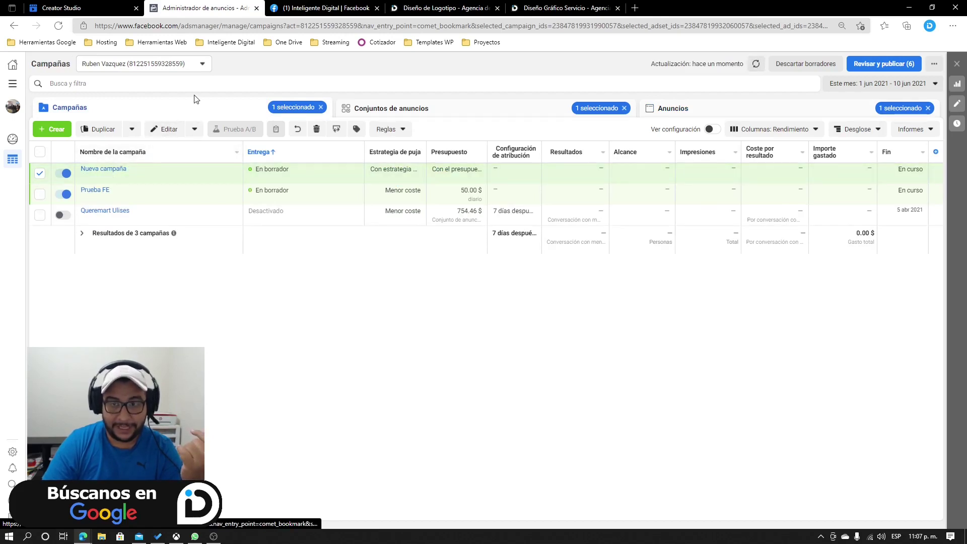
click(38, 174)
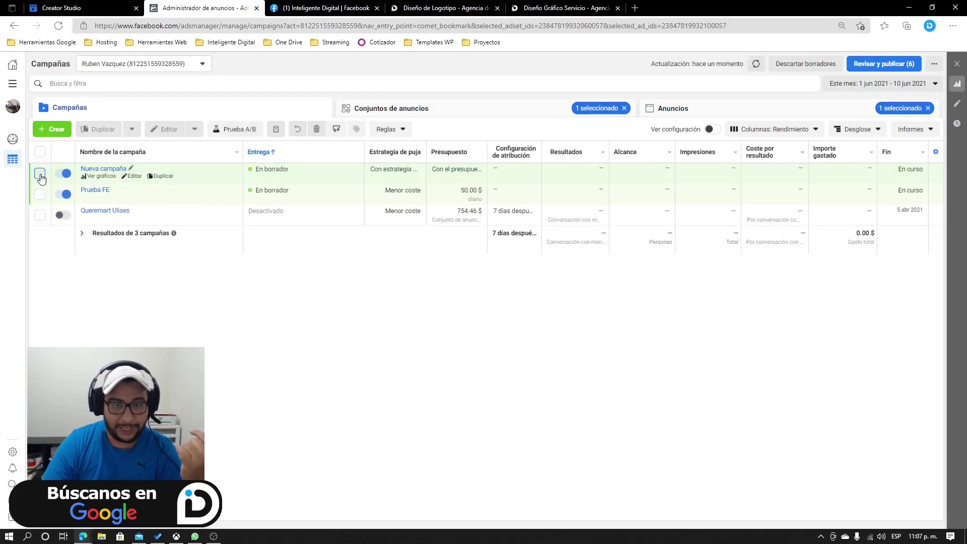
click(317, 129)
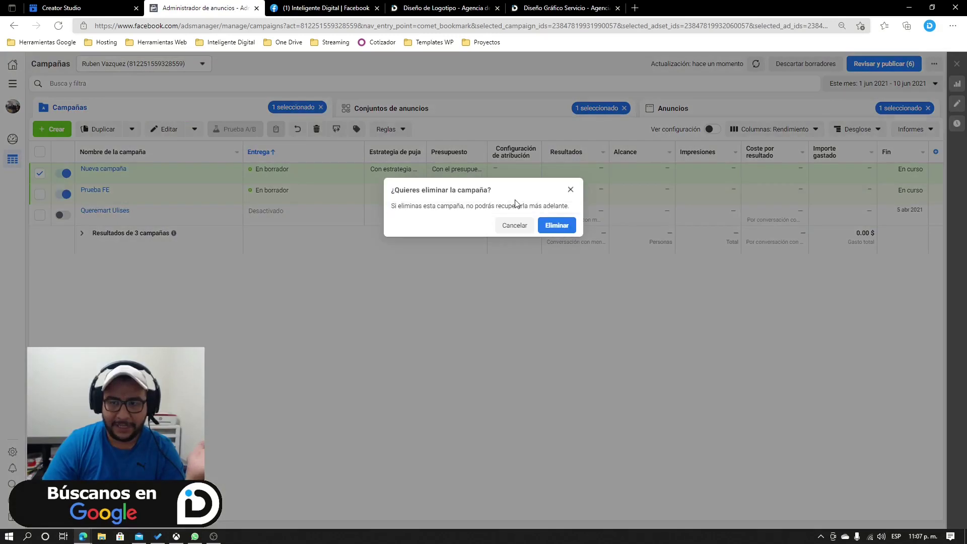
click(556, 225)
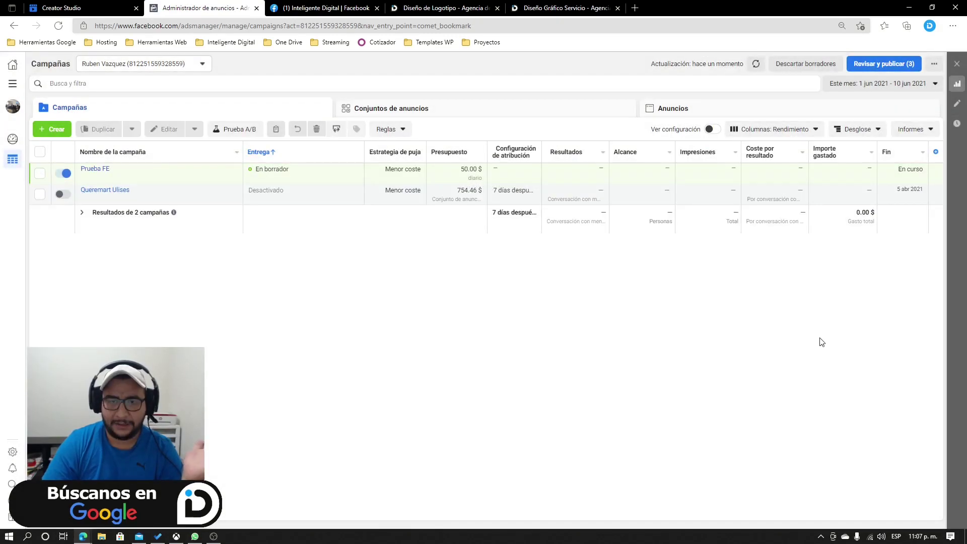
Reload the Inteligente Digital Facebook page and check the published MOVIMAQ carousel by moving one image forward and back
click(438, 7)
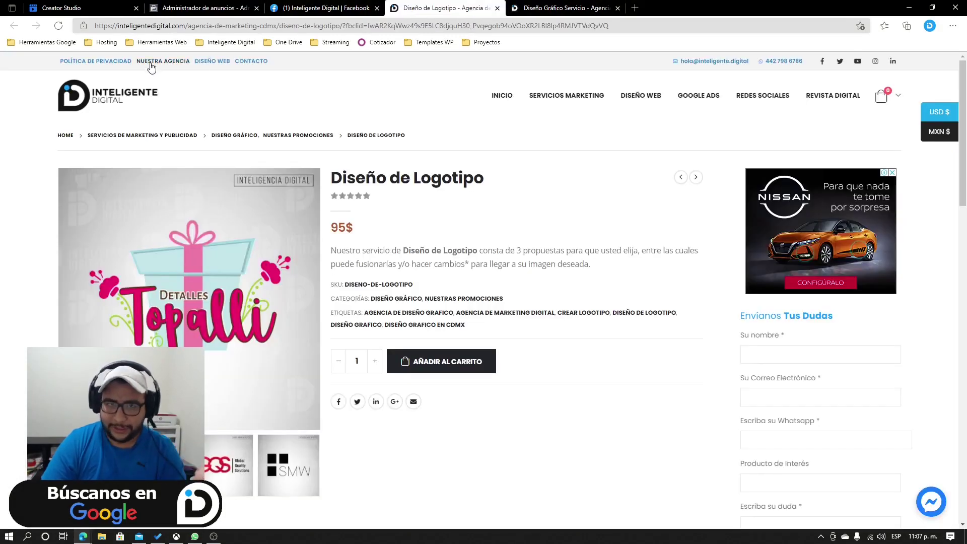
click(322, 8)
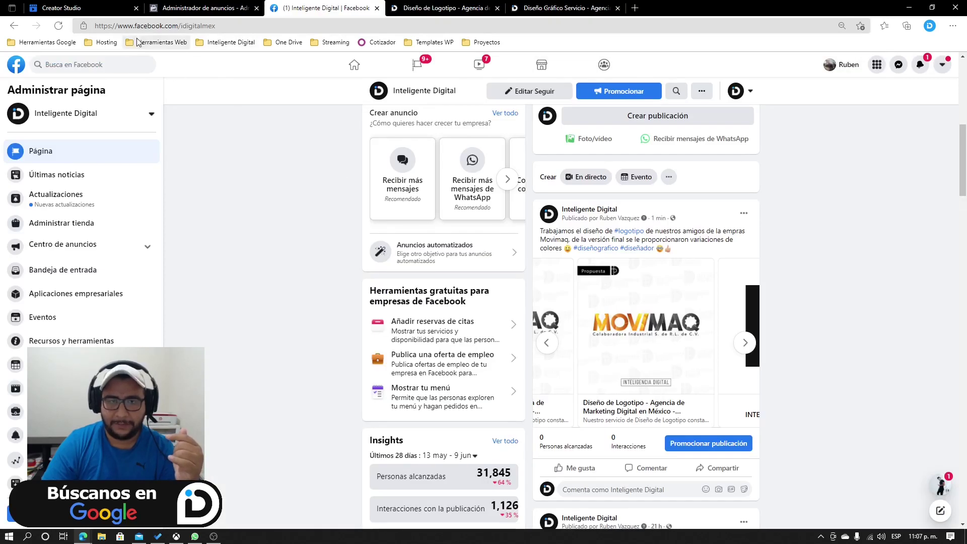
click(58, 25)
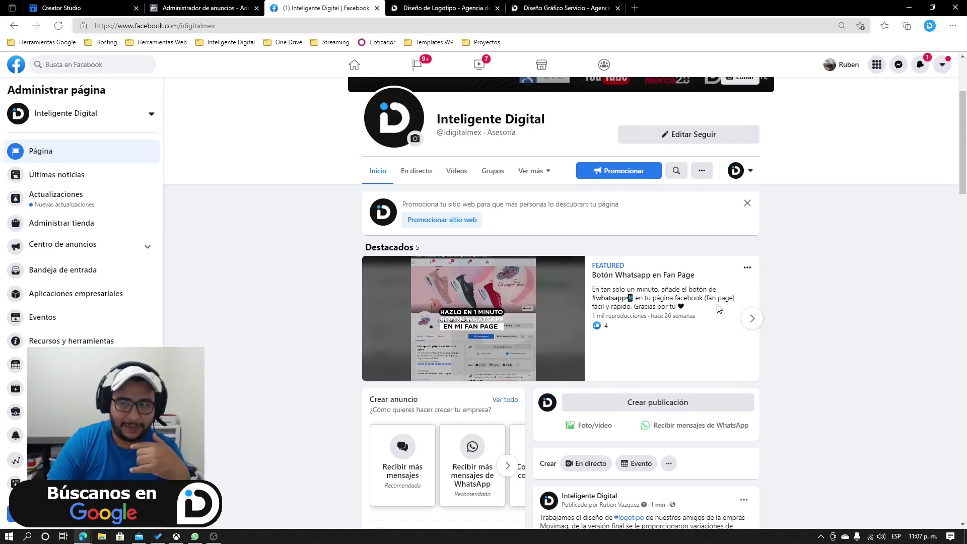
scroll(711, 307, down, 8)
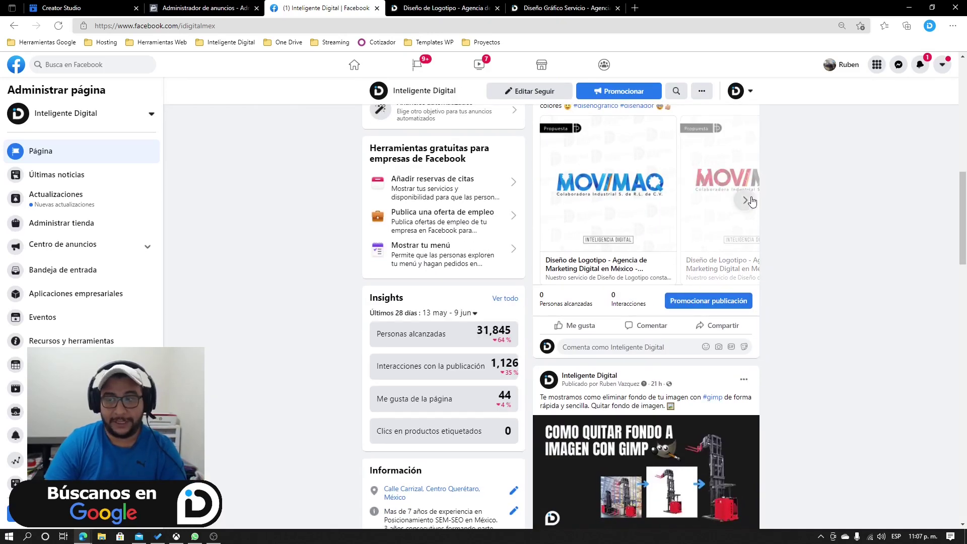
click(745, 201)
click(546, 200)
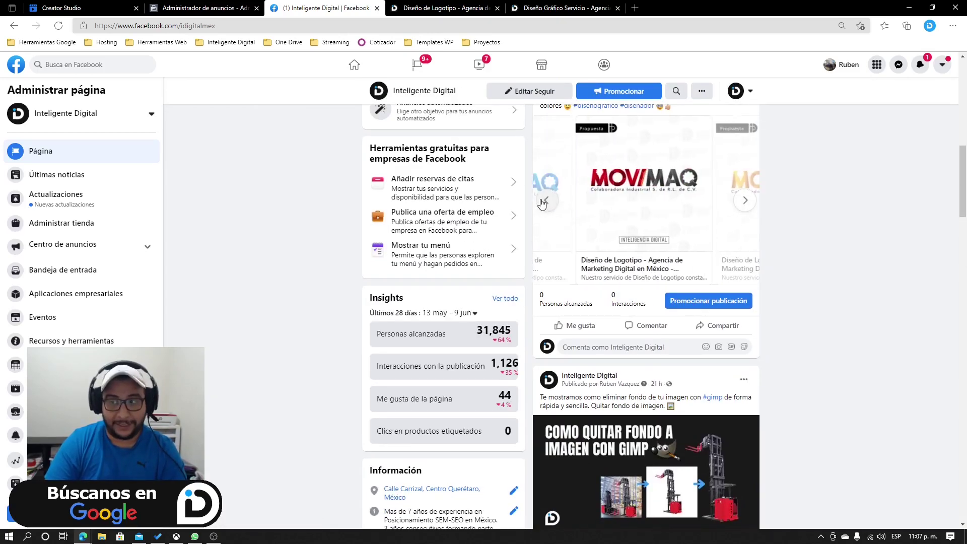